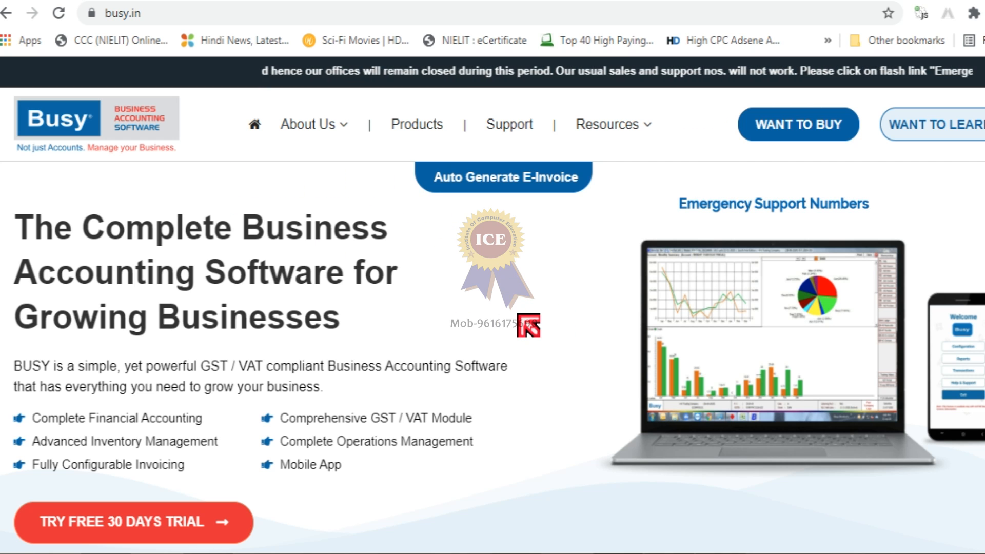
Browse the busy.in home page and select its site address.
{"action": "scroll", "coordinate": [528, 326], "scroll_direction": "down", "scroll_amount": 3}
{"action": "scroll", "coordinate": [529, 326], "scroll_direction": "down", "scroll_amount": 10}
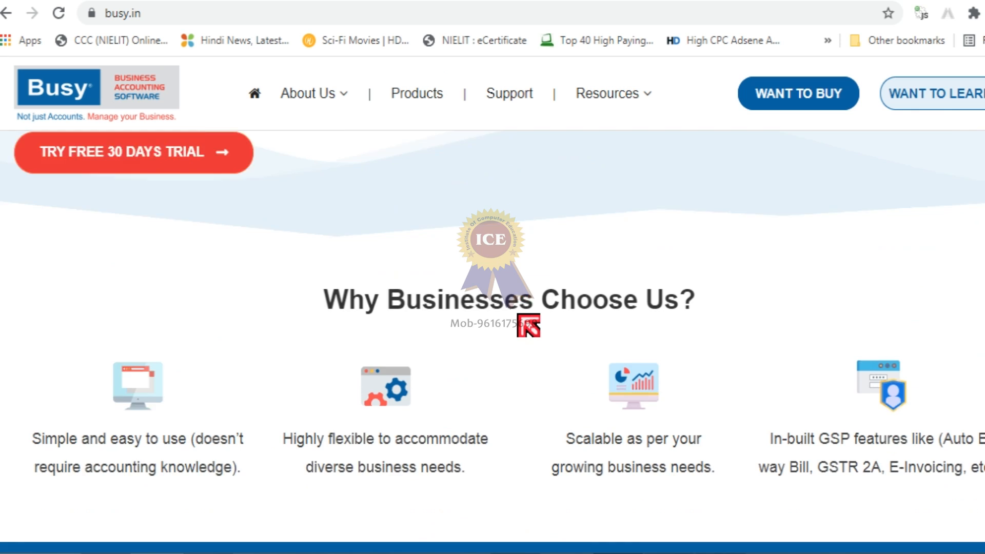
{"action": "scroll", "coordinate": [528, 326], "scroll_direction": "down", "scroll_amount": 5}
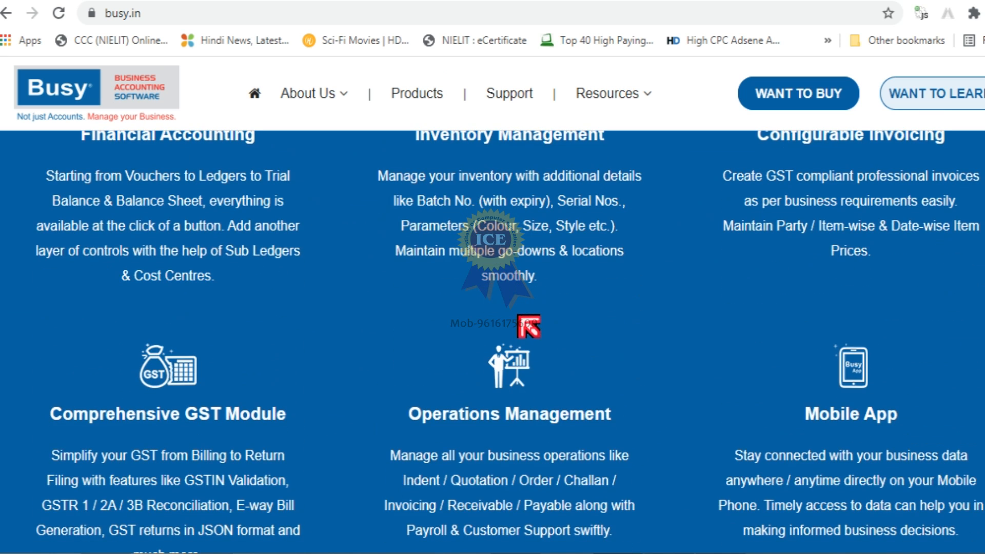
{"action": "scroll", "coordinate": [523, 321], "scroll_direction": "up", "scroll_amount": 3}
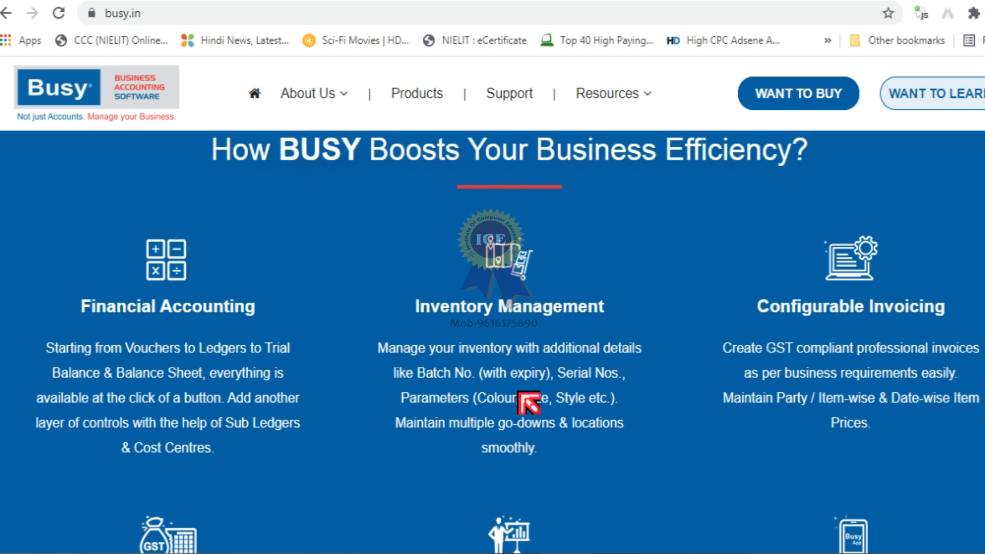
{"action": "scroll", "coordinate": [425, 438], "scroll_direction": "down", "scroll_amount": 5}
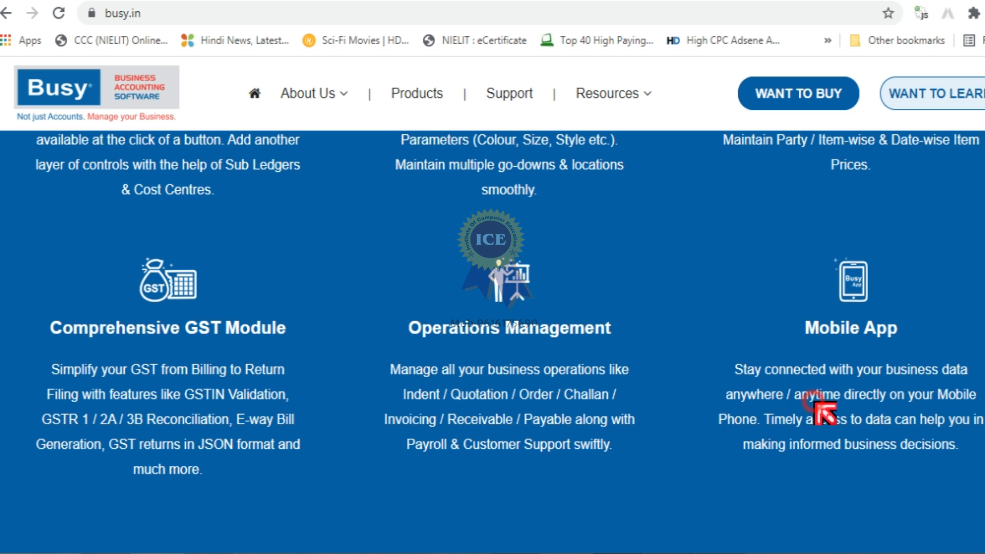
{"action": "scroll", "coordinate": [836, 446], "scroll_direction": "up", "scroll_amount": 9}
{"action": "scroll", "coordinate": [836, 449], "scroll_direction": "up", "scroll_amount": 4}
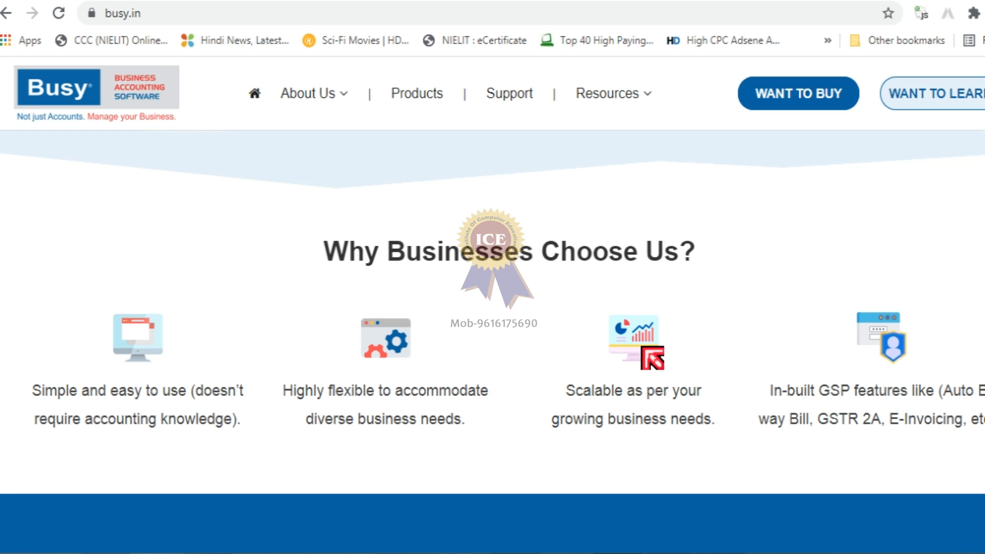
{"action": "scroll", "coordinate": [648, 353], "scroll_direction": "up", "scroll_amount": 7}
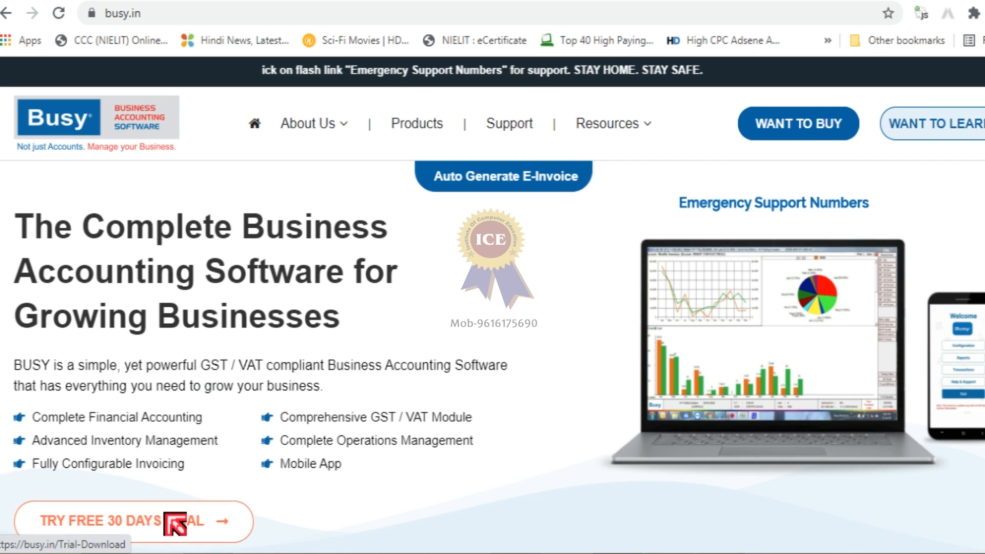
{"action": "scroll", "coordinate": [180, 519], "scroll_direction": "down", "scroll_amount": 3}
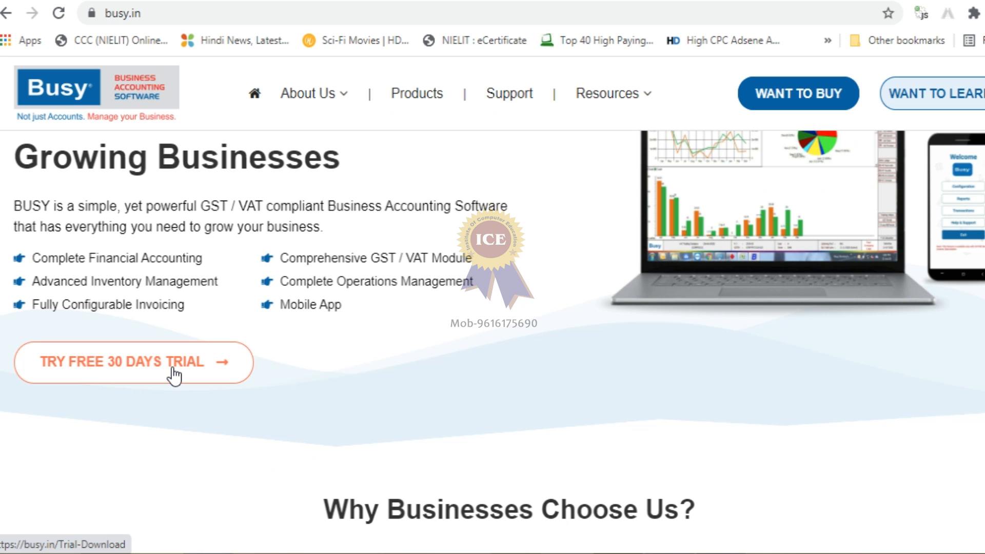
{"action": "left_click", "coordinate": [154, 12]}
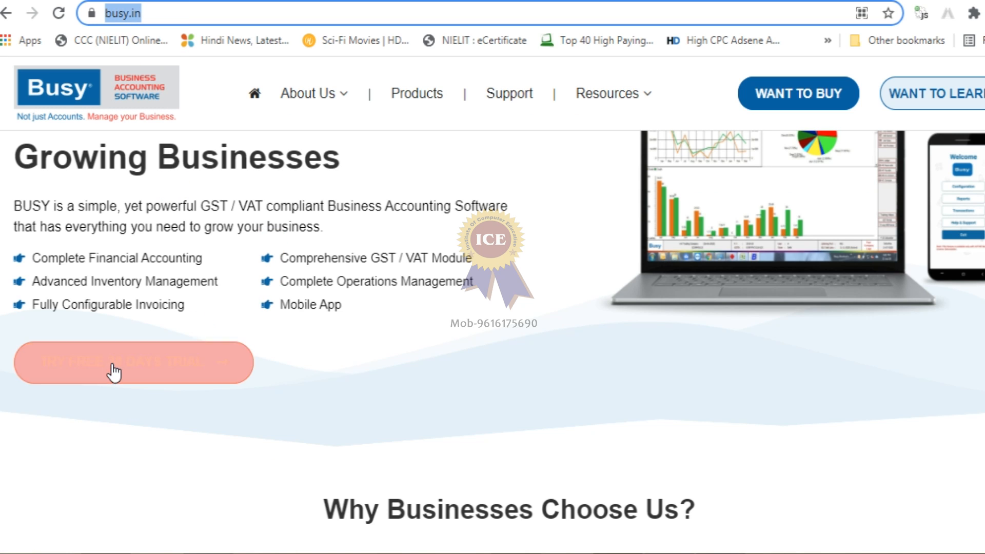
Go from the free 30-day trial page to Products and scroll to the edition feature table.
{"action": "left_click", "coordinate": [150, 369]}
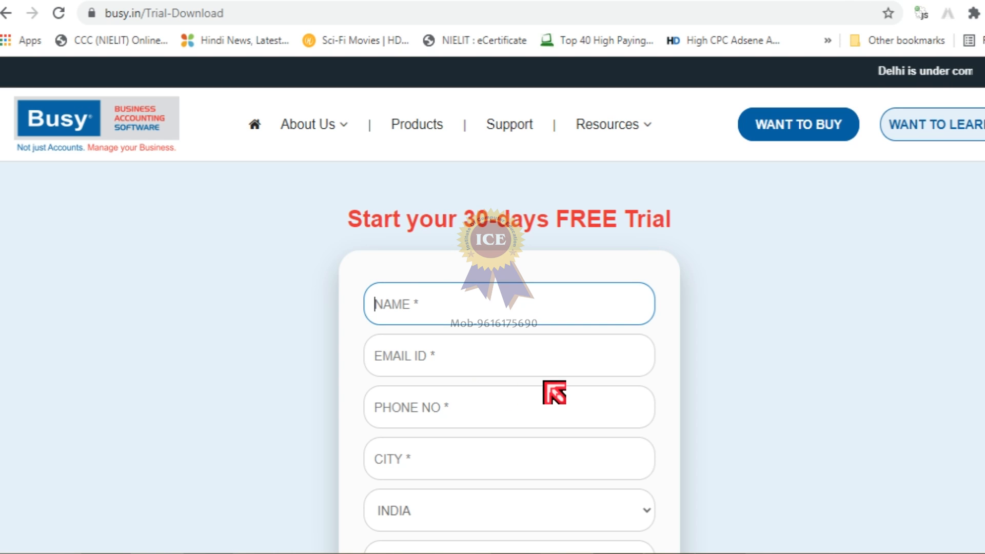
{"action": "left_click", "coordinate": [428, 123]}
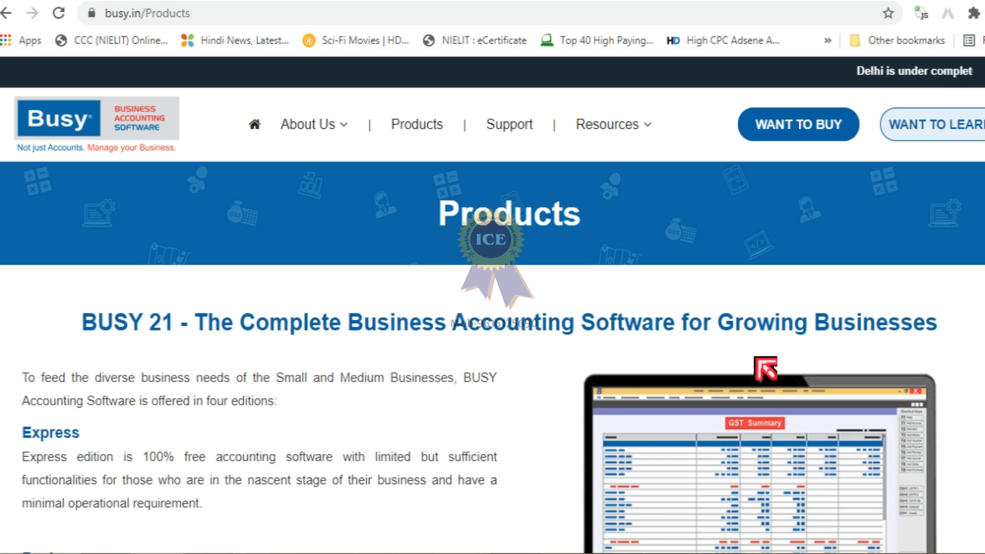
{"action": "scroll", "coordinate": [793, 360], "scroll_direction": "down", "scroll_amount": 7}
{"action": "scroll", "coordinate": [794, 354], "scroll_direction": "down", "scroll_amount": 8}
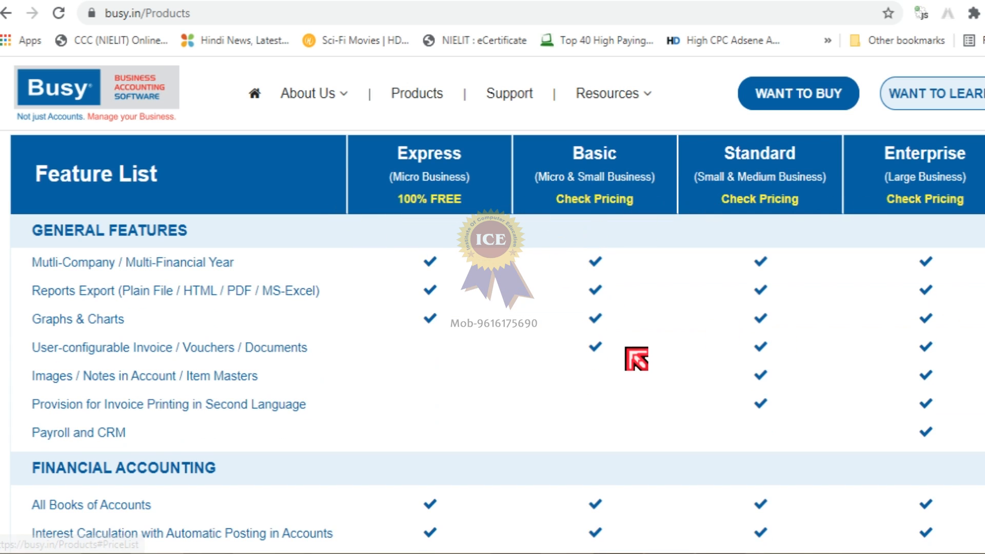
{"action": "scroll", "coordinate": [637, 360], "scroll_direction": "down", "scroll_amount": 1}
{"action": "scroll", "coordinate": [637, 359], "scroll_direction": "down", "scroll_amount": 8}
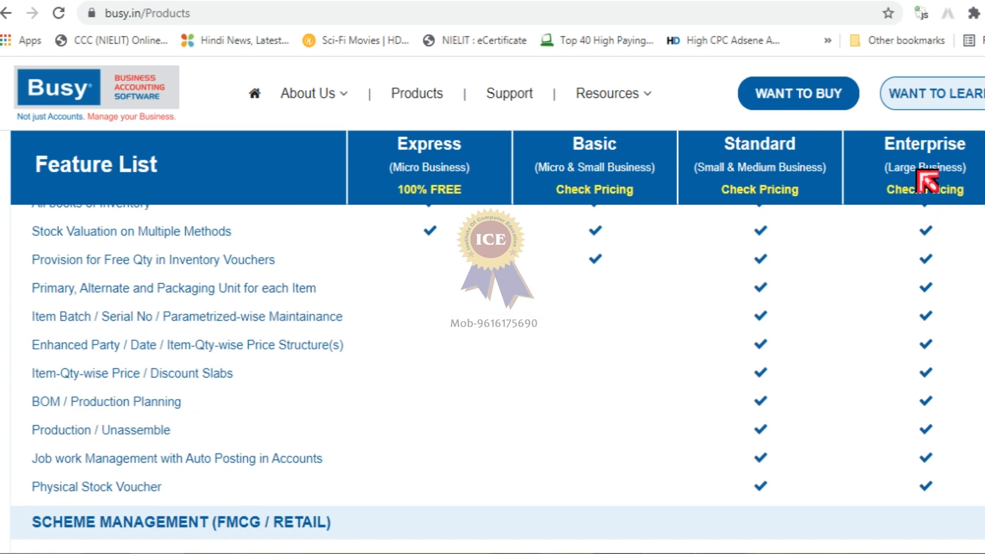
Minimise the browser and launch BUSY 17 from its desktop shortcut.
{"action": "key", "text": "super+d"}
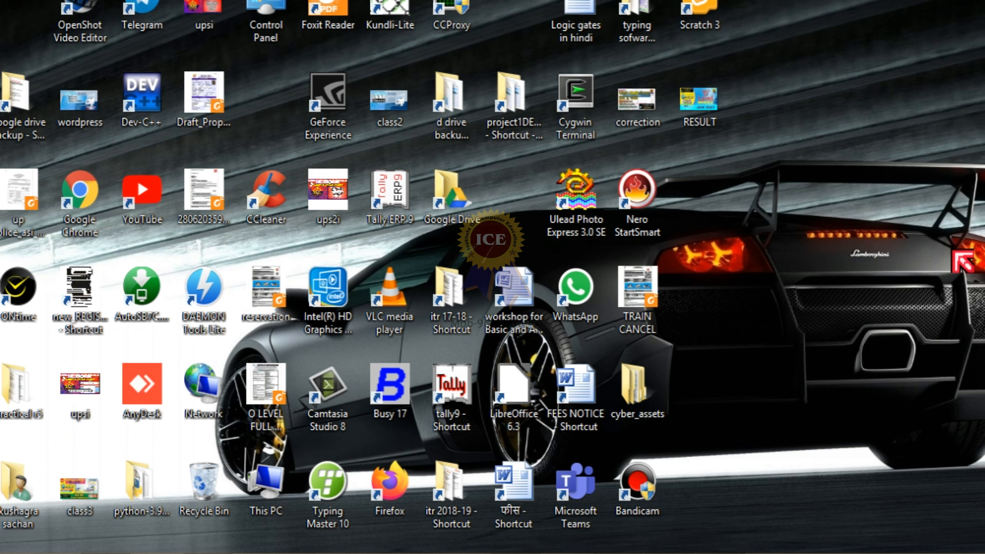
{"action": "double_click", "coordinate": [382, 401]}
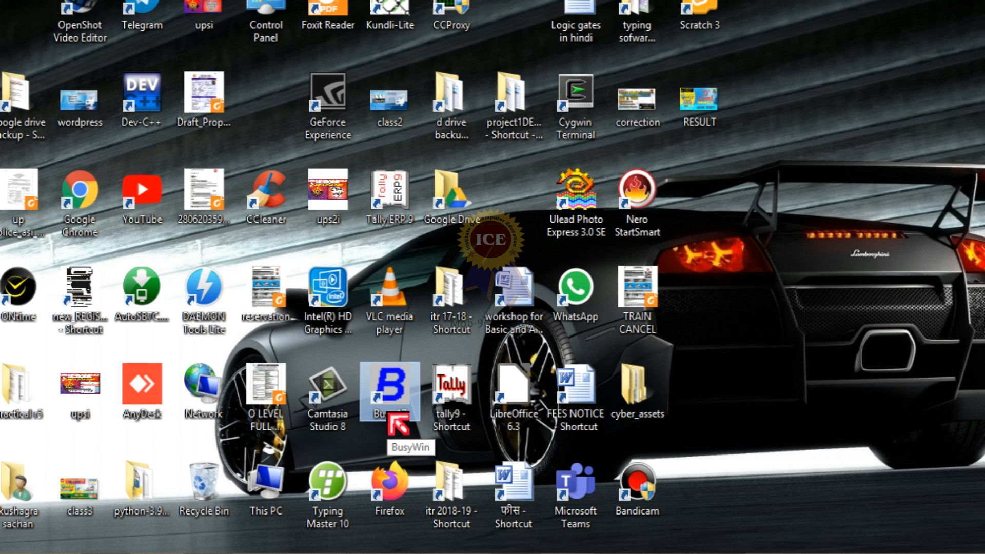
{"action": "double_click", "coordinate": [391, 403]}
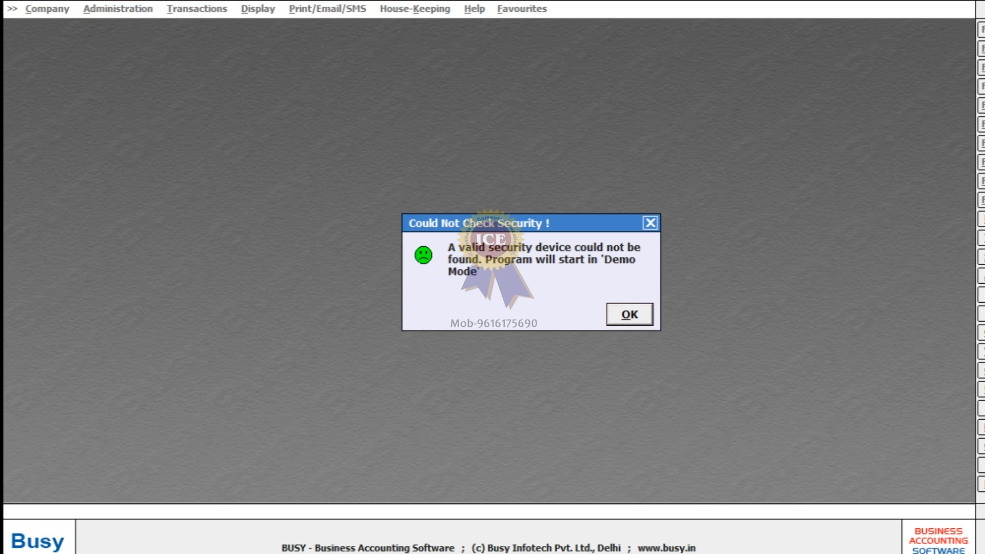
Dismiss the 'Could Not Check Security' warning to continue in Demo Mode.
{"action": "mouse_move", "coordinate": [982, 253]}
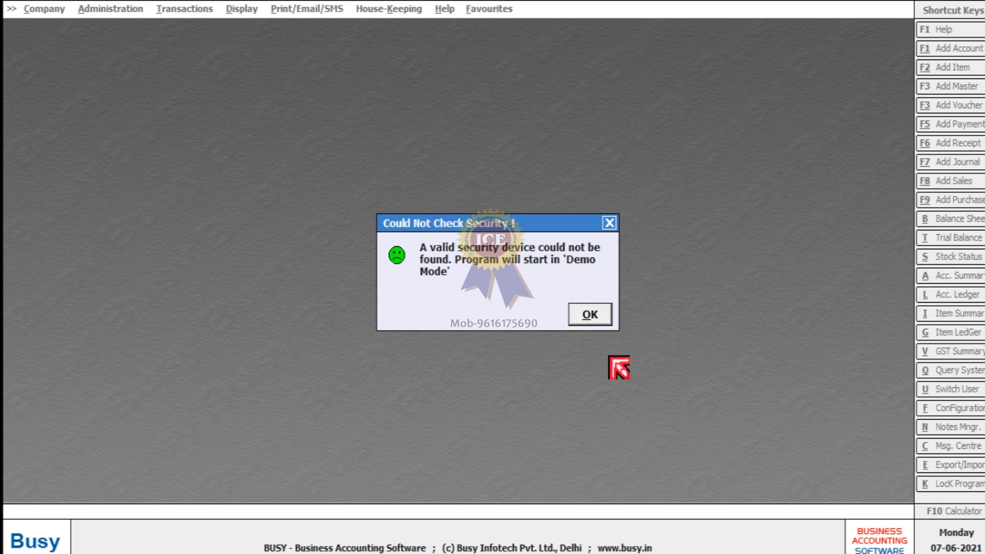
{"action": "left_click", "coordinate": [590, 316]}
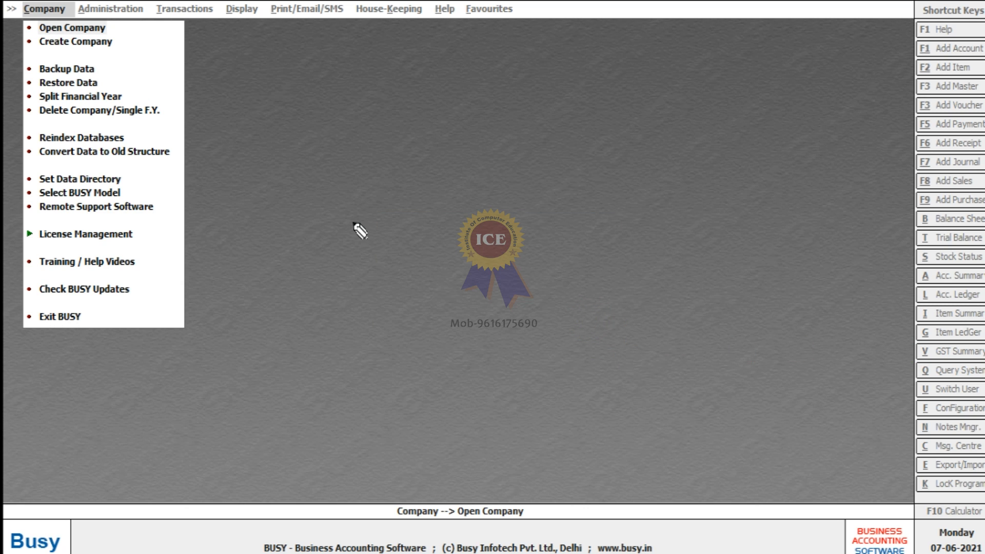
{"action": "left_click_drag", "start_coordinate": [65, 26], "coordinate": [510, 31]}
{"action": "left_click_drag", "start_coordinate": [311, 28], "coordinate": [311, 126]}
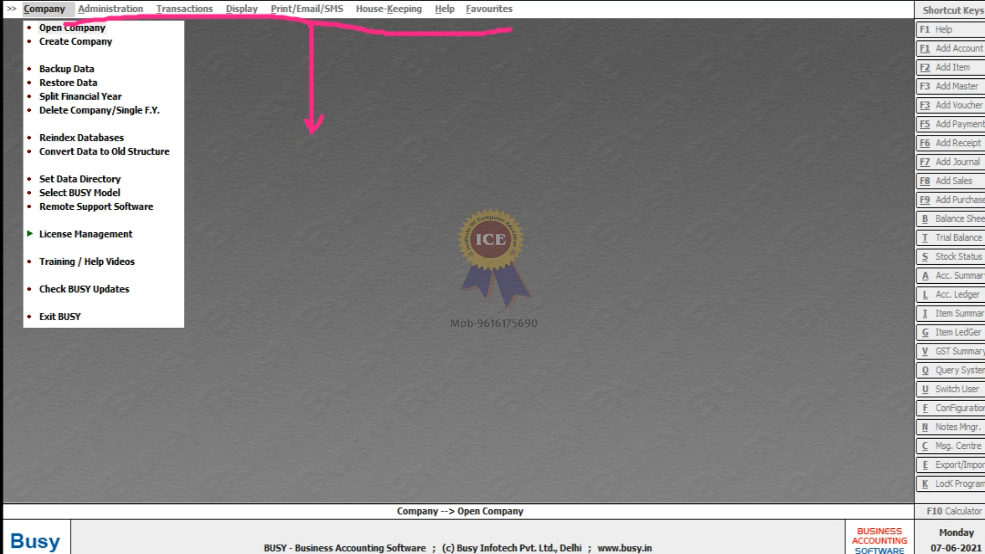
{"action": "key", "text": "Escape"}
{"action": "left_click", "coordinate": [79, 9]}
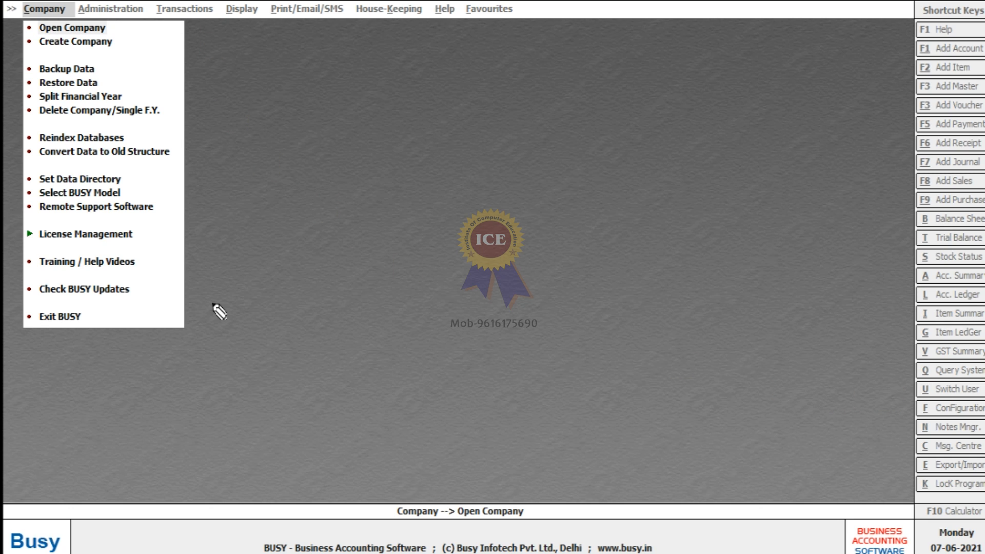
{"action": "left_click_drag", "start_coordinate": [337, 105], "coordinate": [324, 192]}
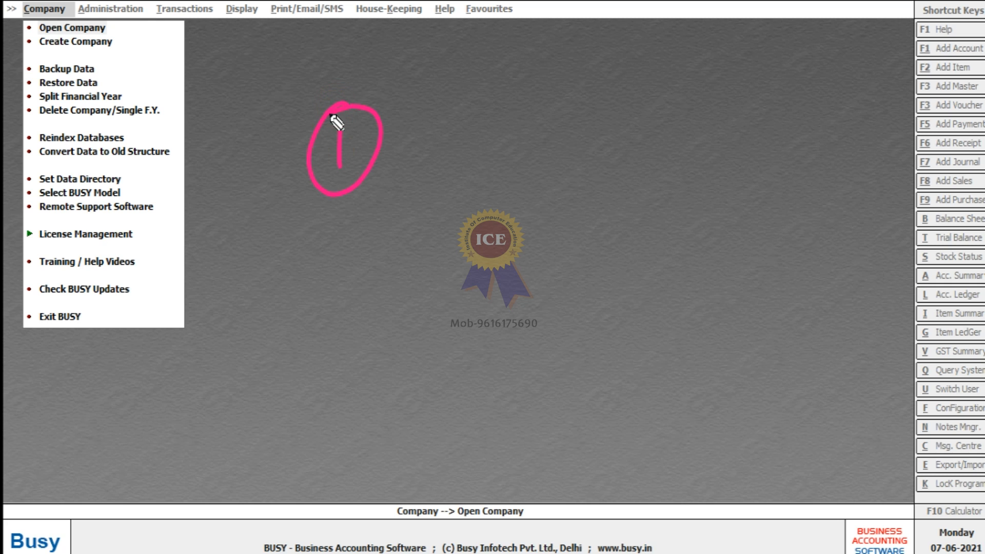
{"action": "mouse_move", "coordinate": [449, 176]}
{"action": "left_mouse_down"}
{"action": "mouse_move", "coordinate": [467, 162]}
{"action": "mouse_move", "coordinate": [510, 165]}
{"action": "left_mouse_up"}
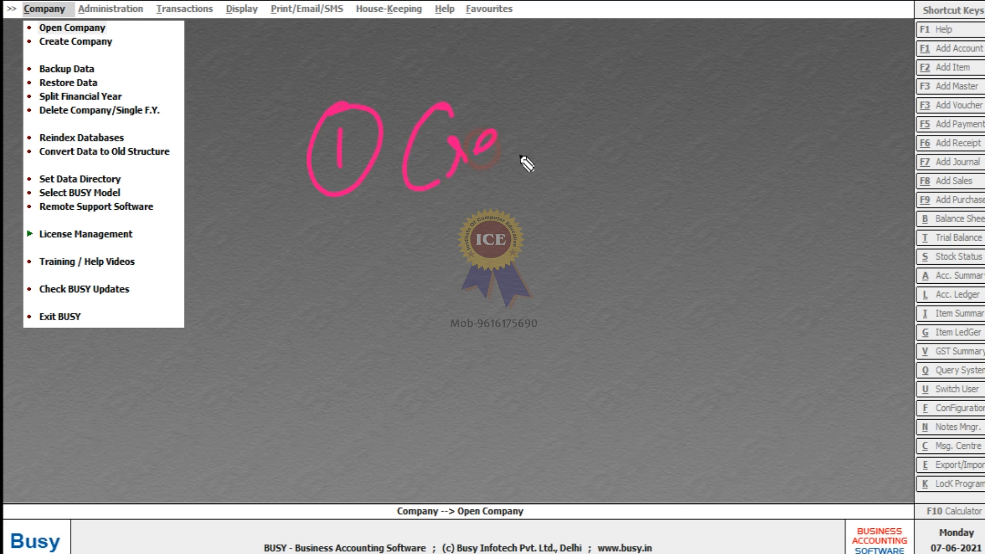
{"action": "left_click_drag", "start_coordinate": [641, 100], "coordinate": [638, 156]}
{"action": "left_click_drag", "start_coordinate": [461, 199], "coordinate": [723, 180]}
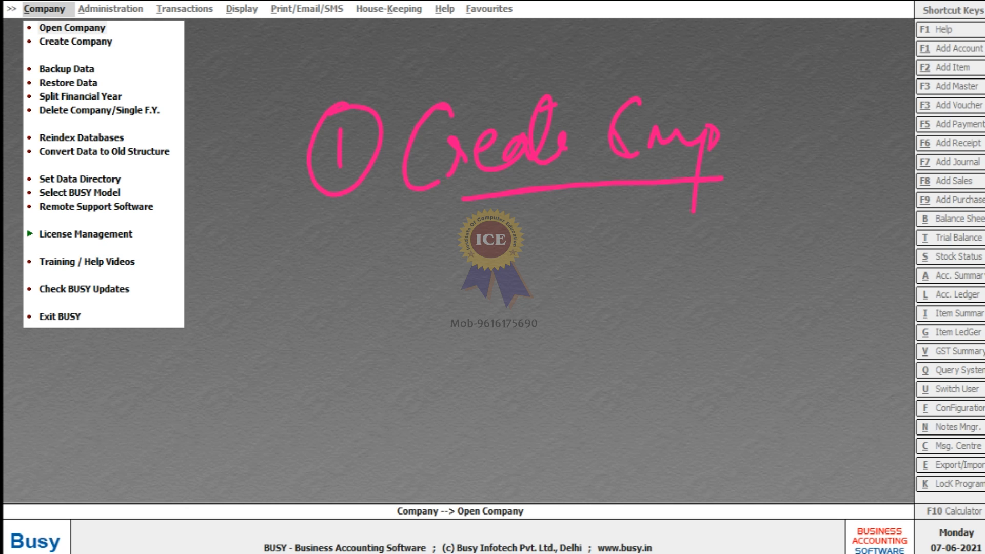
{"action": "mouse_move", "coordinate": [220, 9]}
{"action": "left_mouse_down"}
{"action": "mouse_move", "coordinate": [177, 1]}
{"action": "mouse_move", "coordinate": [226, 19]}
{"action": "mouse_move", "coordinate": [205, 2]}
{"action": "left_mouse_up"}
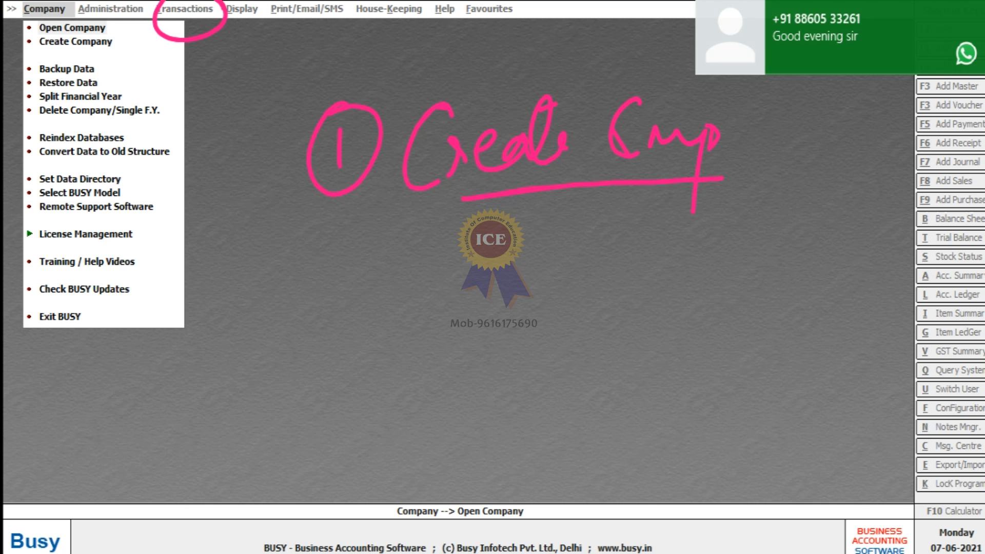
{"action": "key", "text": "Escape"}
{"action": "right_click", "coordinate": [494, 552]}
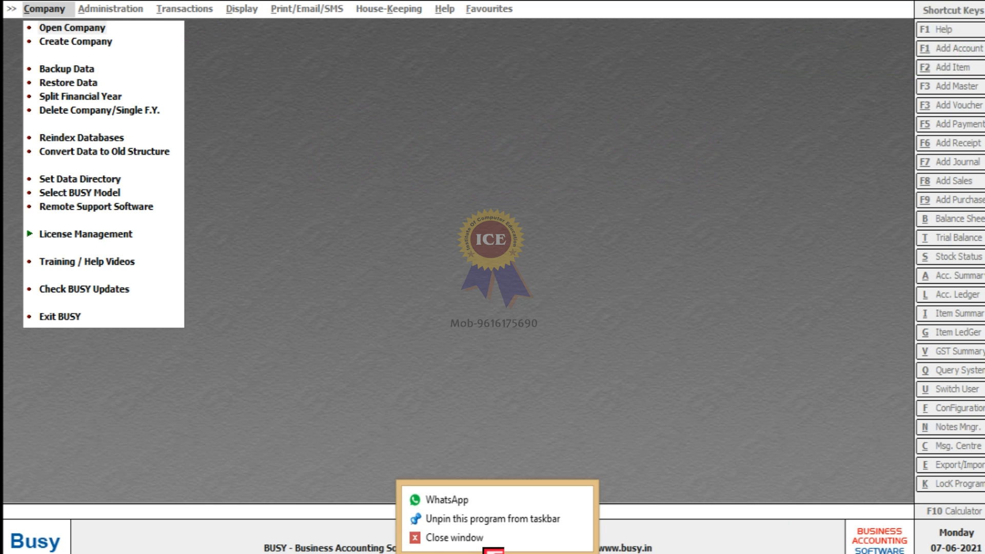
{"action": "left_click", "coordinate": [481, 538]}
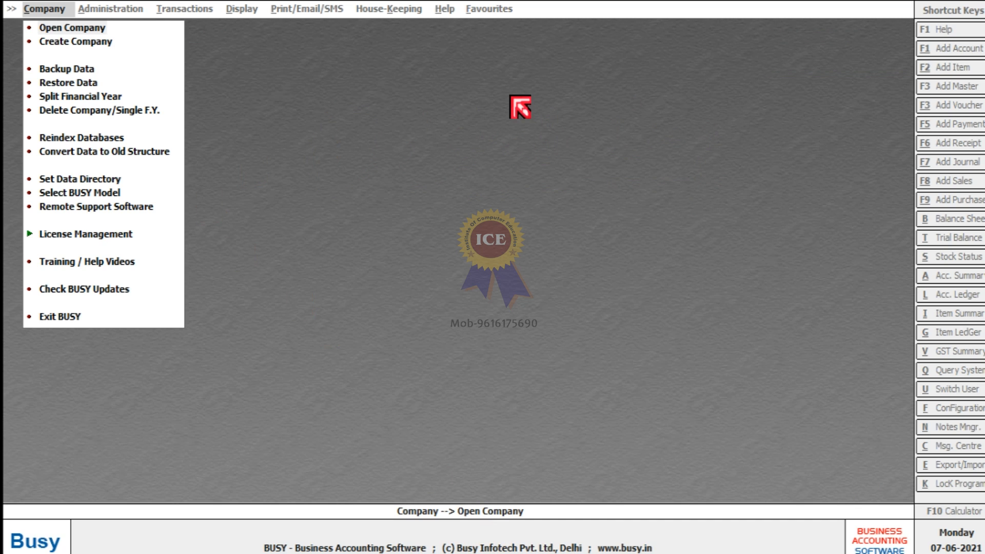
Start Create Company, enter 'Tata Steel Kanpur' as name and print name, and advance to State.
{"action": "left_click", "coordinate": [57, 42]}
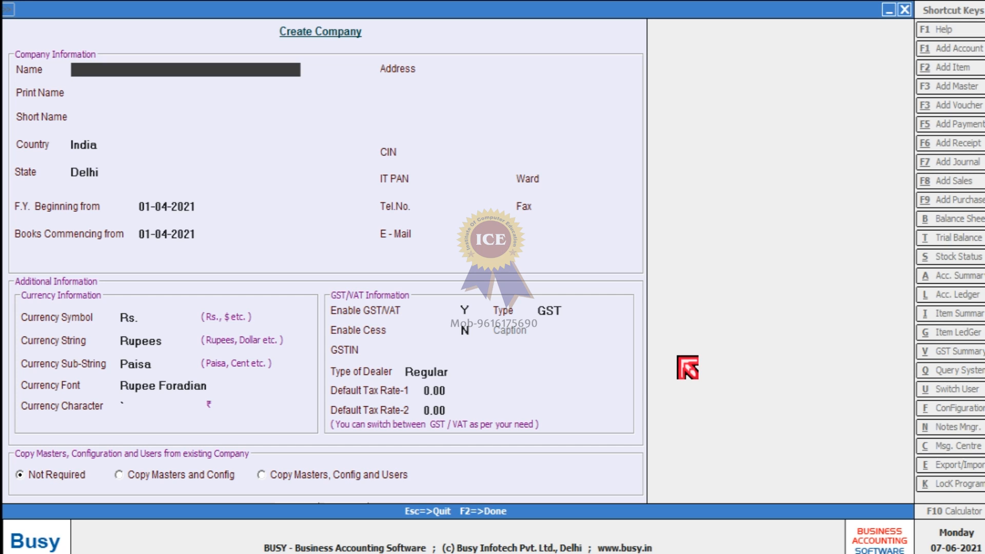
{"action": "left_click", "coordinate": [57, 1]}
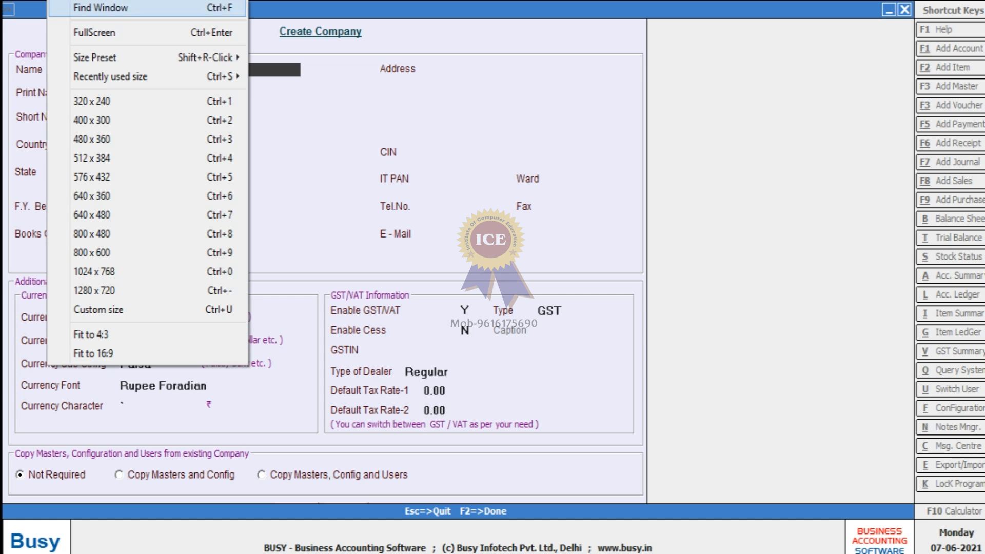
{"action": "left_click", "coordinate": [317, 80]}
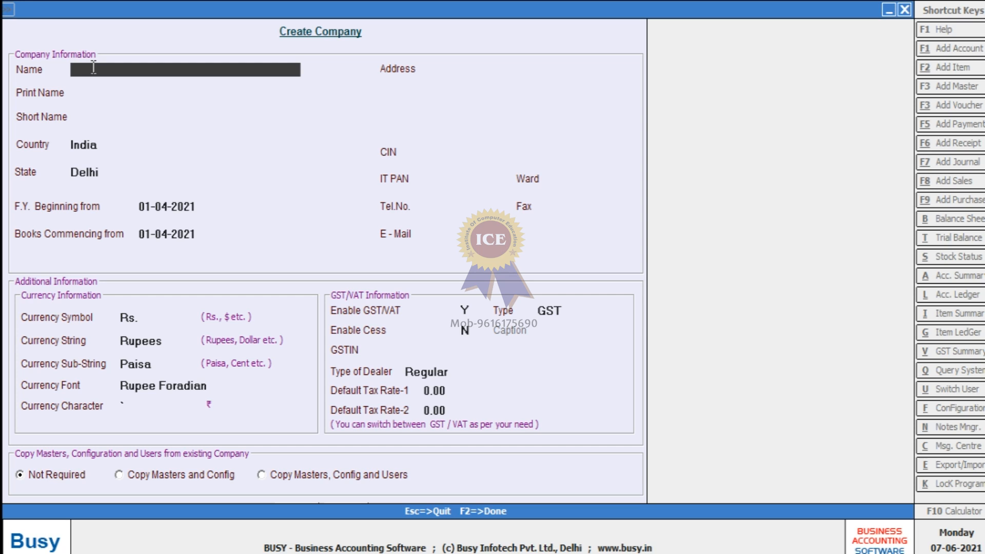
{"action": "type", "text": "Tata Steel Kanpur"}
{"action": "key", "text": "Return"}
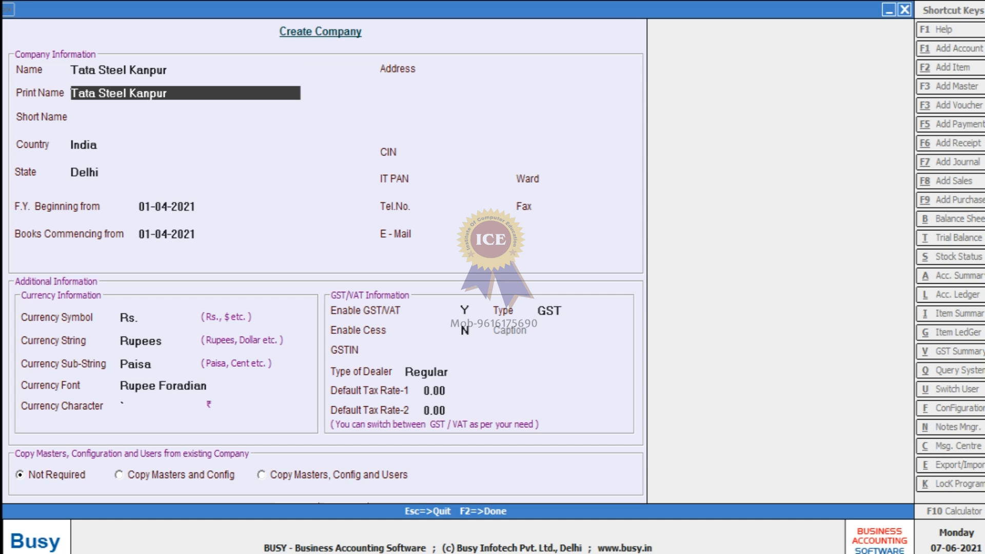
{"action": "key", "text": "Return"}
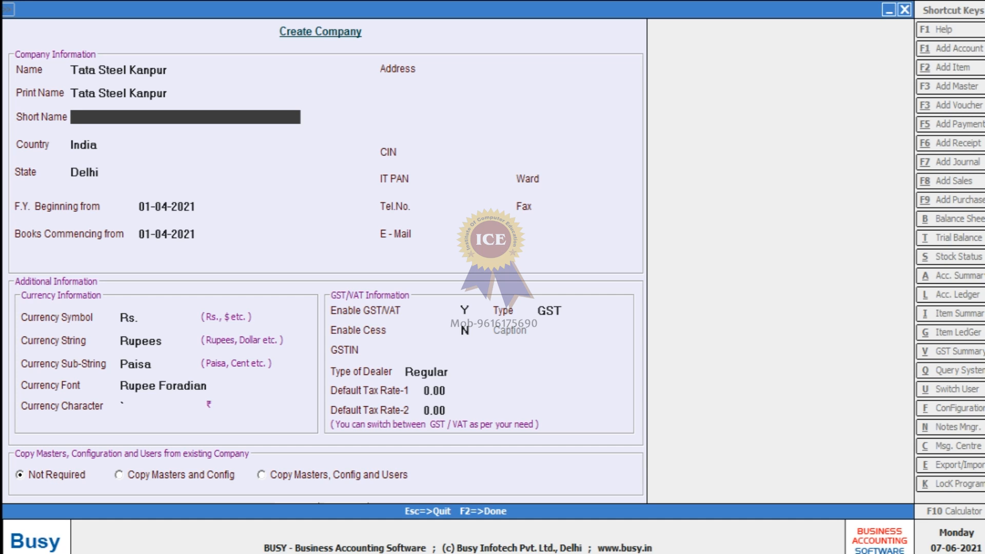
{"action": "key", "text": "Return"}
{"action": "key", "text": "Return"}
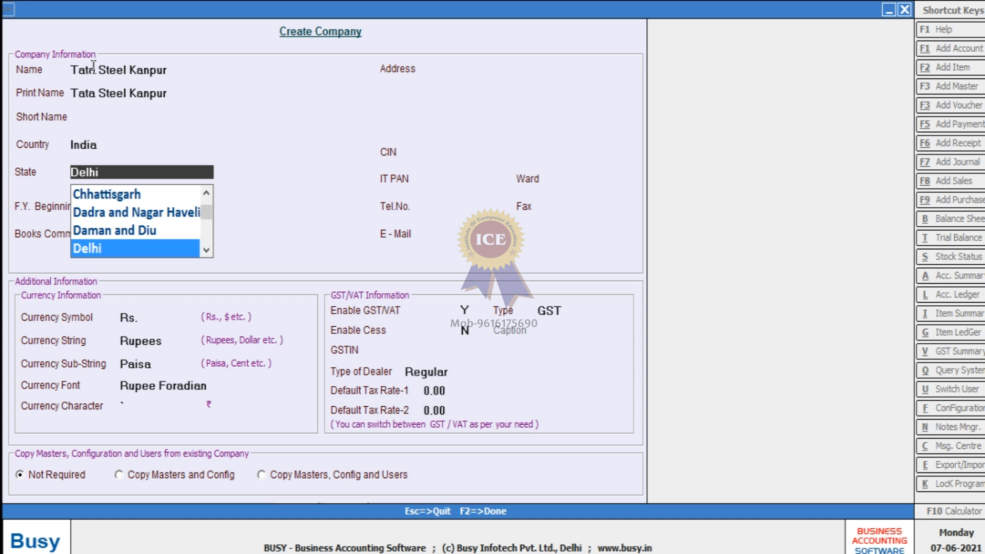
Choose Uttar Pradesh as the state and highlight the 01-04-2021 financial year and books dates.
{"action": "type", "text": "u"}
{"action": "key", "text": "Down"}
{"action": "key", "text": "Return"}
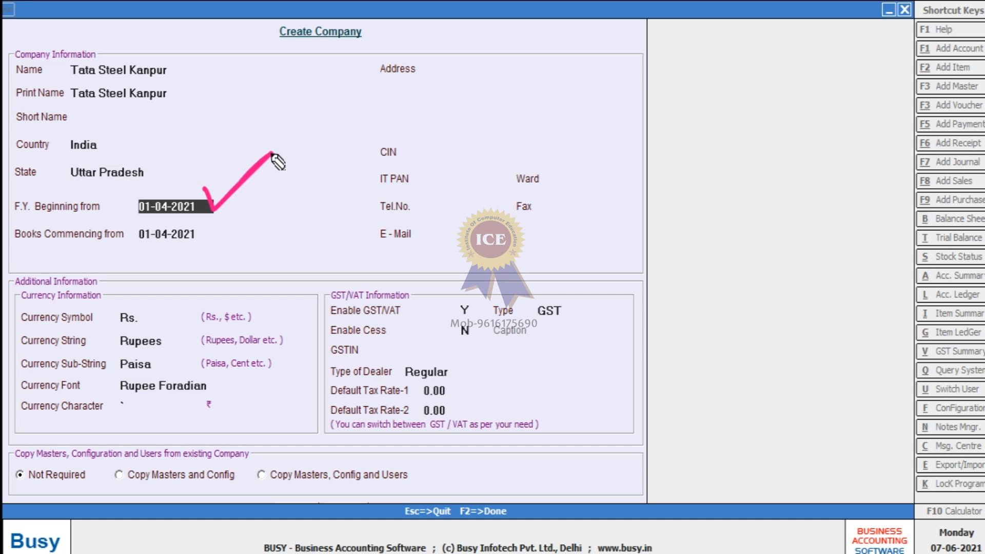
{"action": "left_click_drag", "start_coordinate": [139, 217], "coordinate": [207, 217]}
{"action": "left_click_drag", "start_coordinate": [143, 245], "coordinate": [211, 248]}
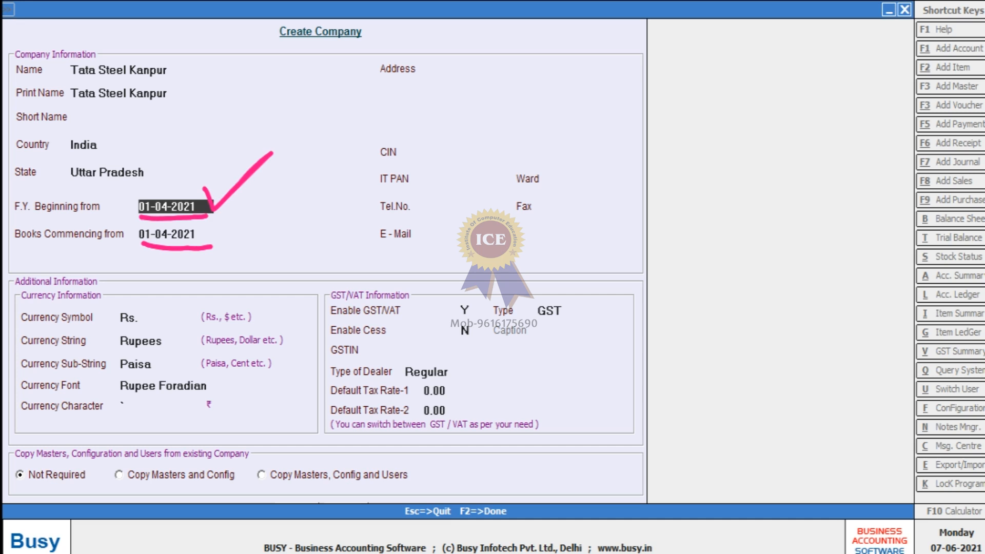
{"action": "left_click", "coordinate": [984, 301]}
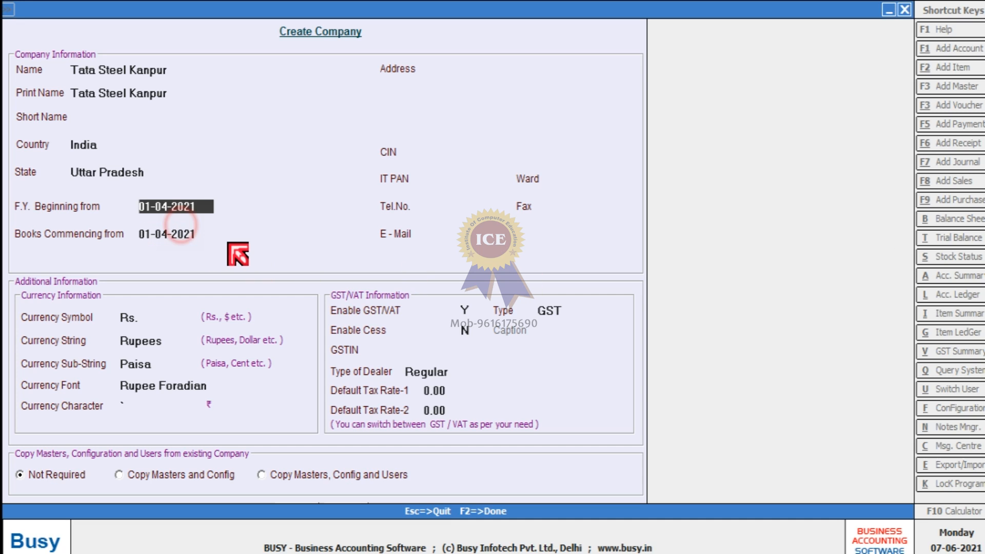
Keep the default start date and fill the four address lines with the company's shop address.
{"action": "key", "text": "Return"}
{"action": "key", "text": "Return"}
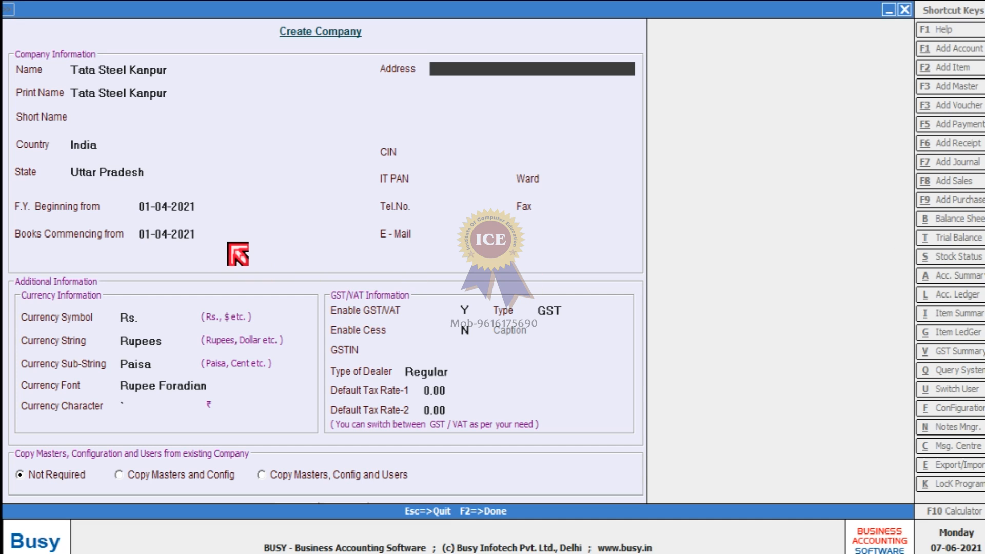
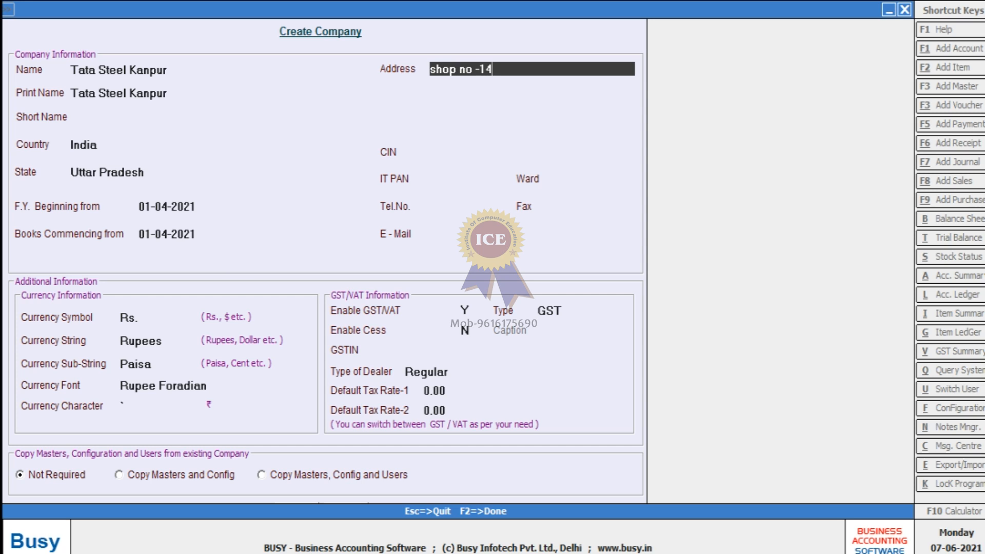
{"action": "key", "text": "Return"}
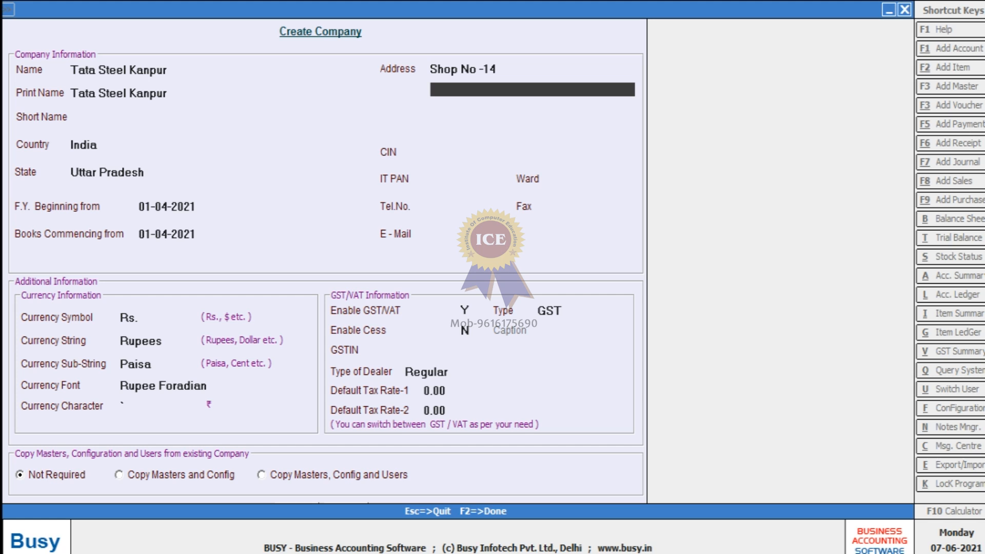
{"action": "key", "text": "Return"}
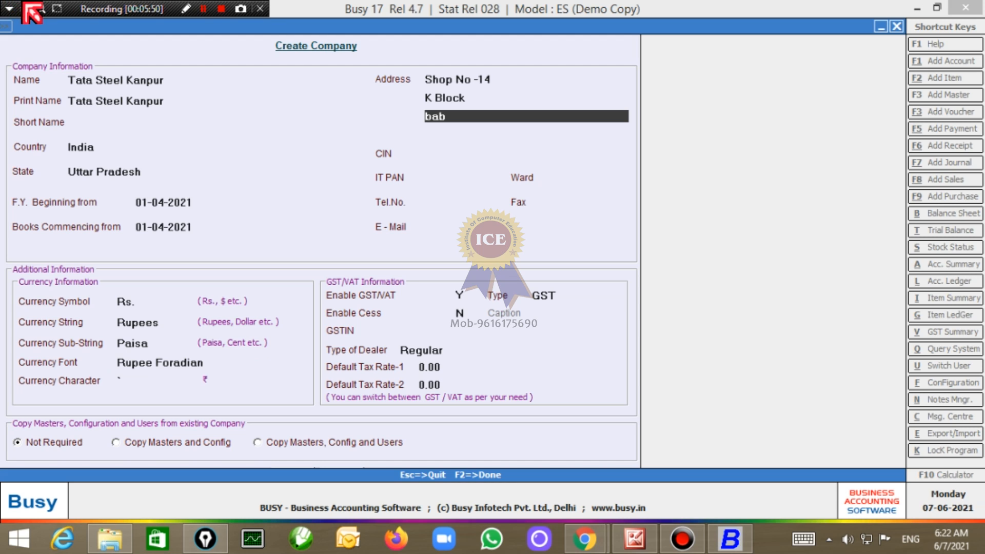
{"action": "left_click", "coordinate": [477, 121]}
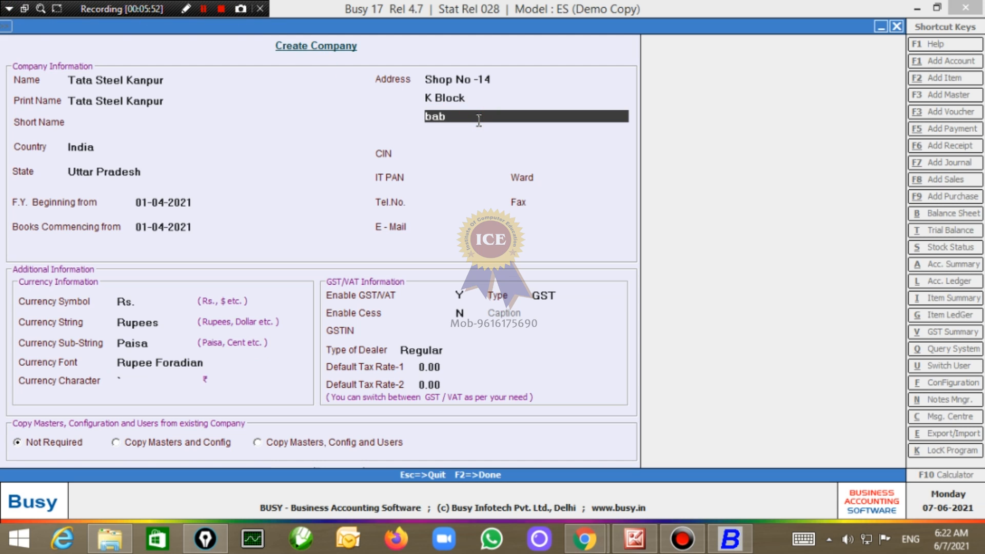
{"action": "key", "text": "Return"}
{"action": "key", "text": "Return"}
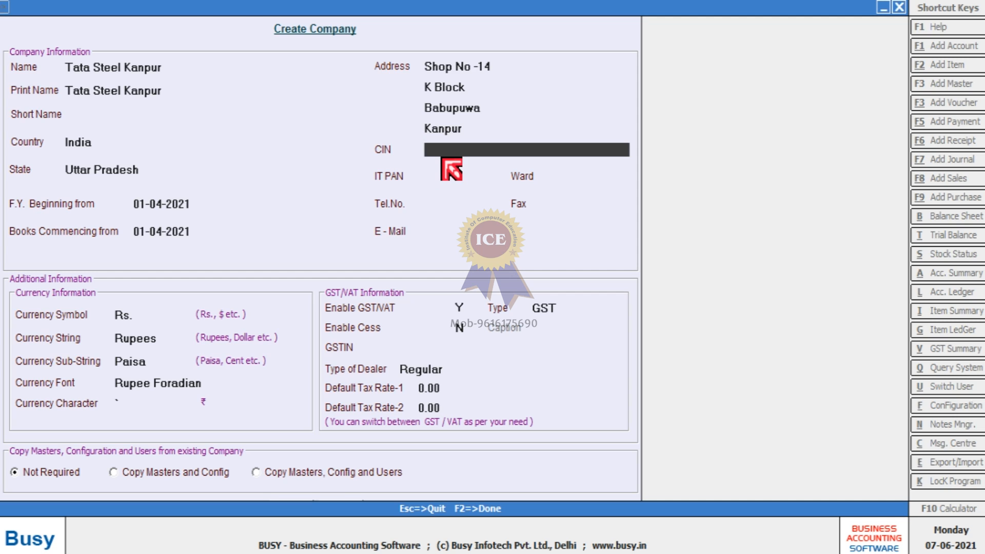
Enter the company's IT PAN and telephone number, leaving CIN and fax blank.
{"action": "key", "text": "Return"}
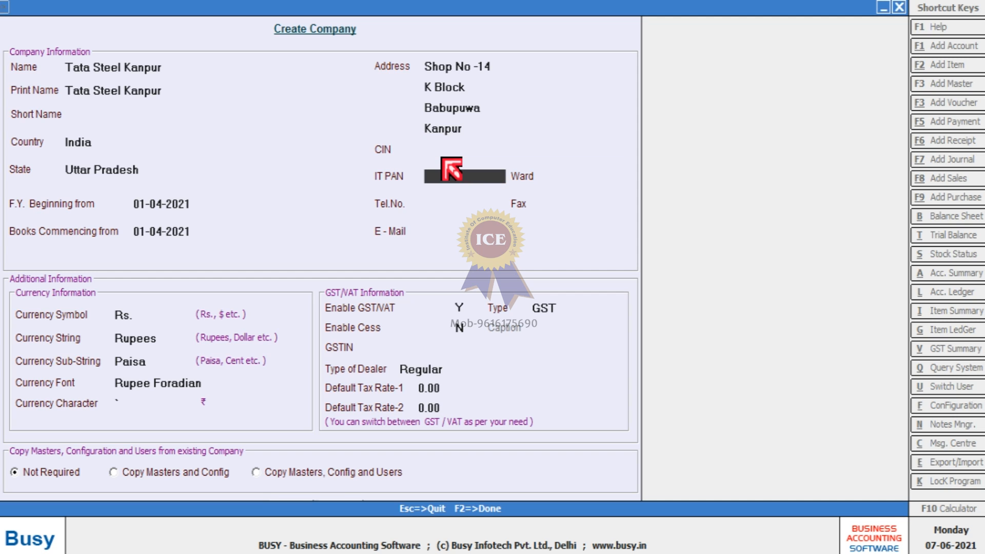
{"action": "key", "text": "Return"}
{"action": "key", "text": "Return"}
{"action": "key", "text": "Return"}
{"action": "key", "text": "Return"}
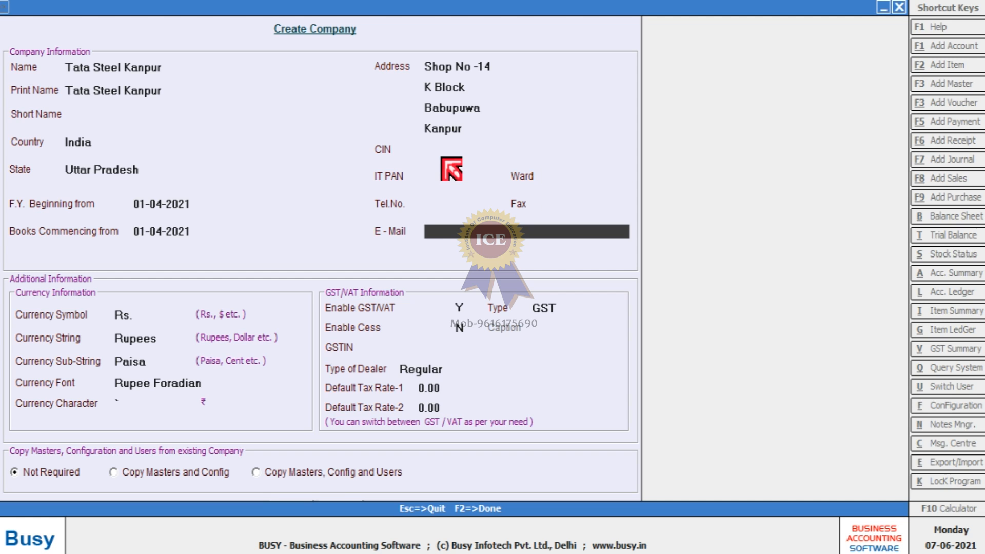
{"action": "key", "text": "Up"}
{"action": "key", "text": "Up"}
{"action": "key", "text": "Up"}
{"action": "key", "text": "Up"}
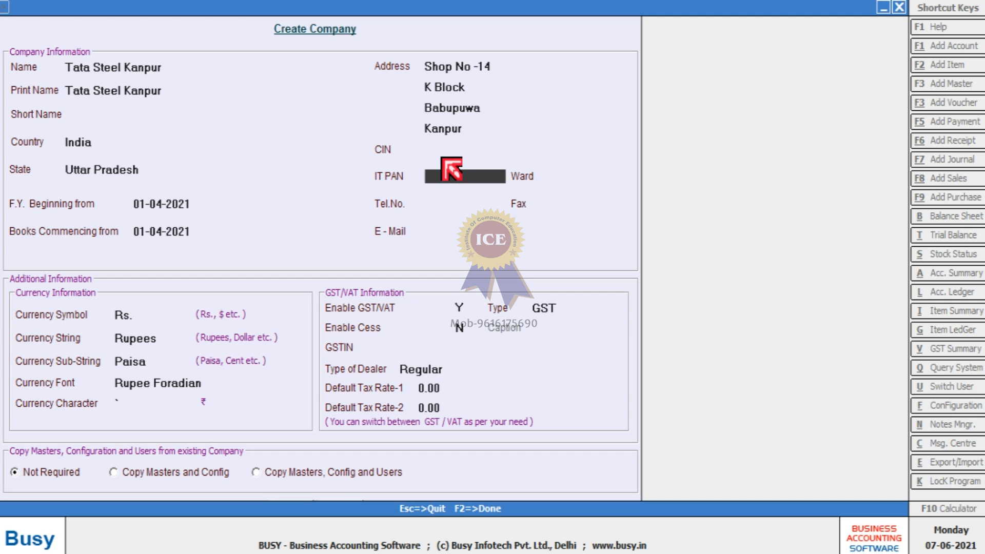
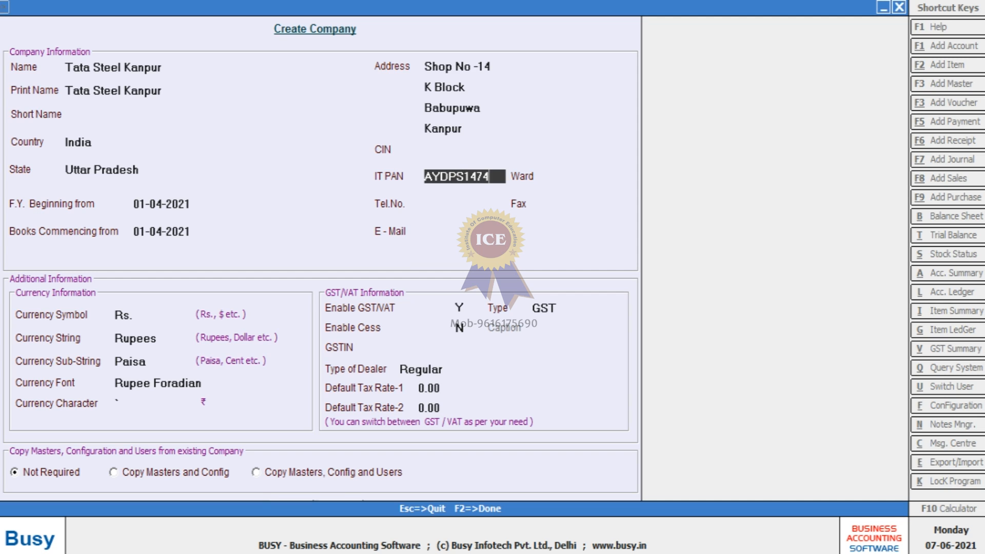
{"action": "key", "text": "Return"}
{"action": "key", "text": "Return"}
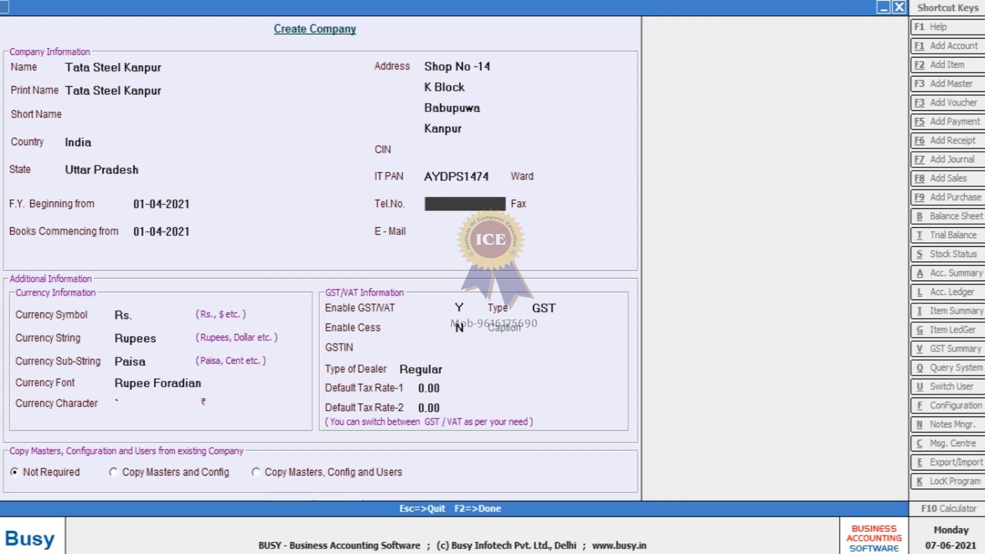
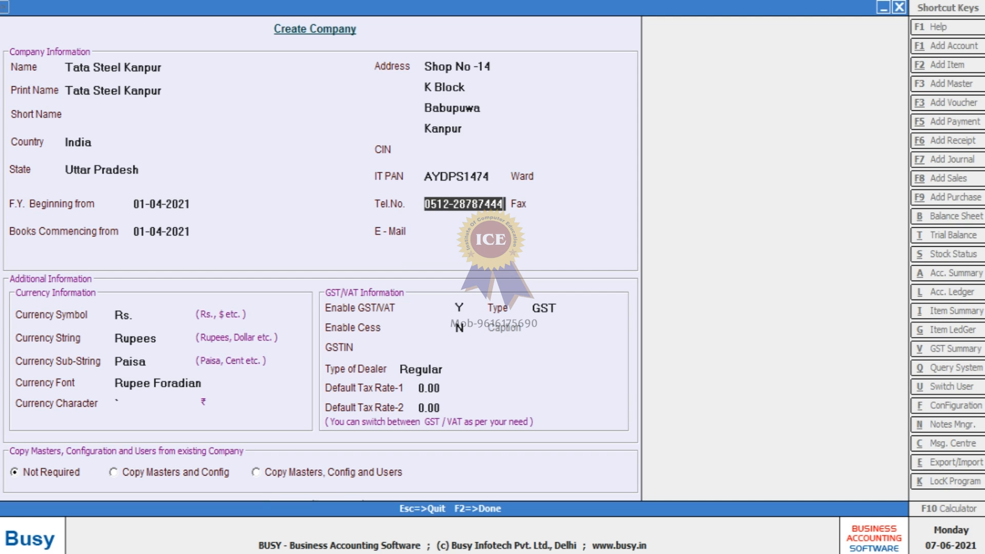
{"action": "key", "text": "Return"}
{"action": "key", "text": "Return"}
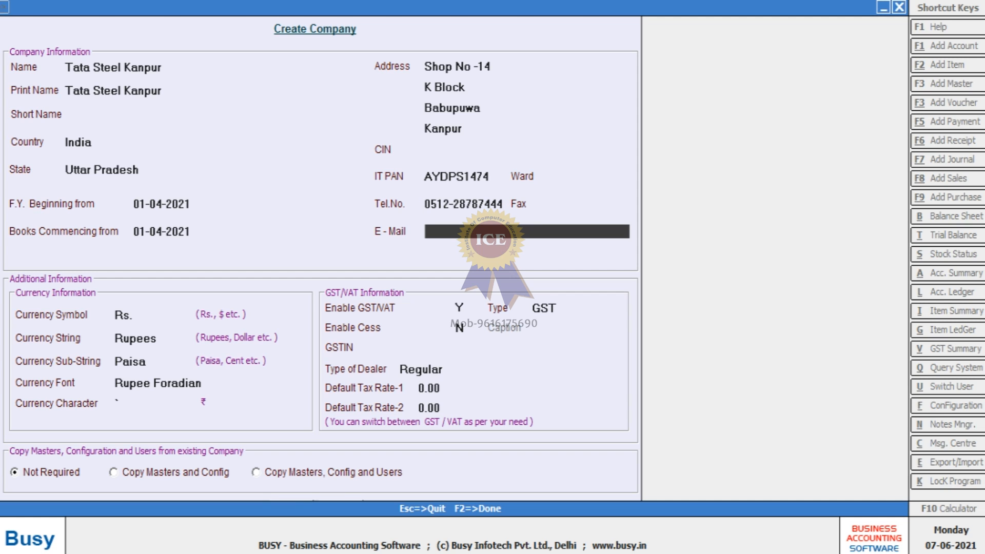
{"action": "key", "text": "Return"}
{"action": "key", "text": "Return"}
{"action": "key", "text": "Return"}
{"action": "key", "text": "Return"}
{"action": "key", "text": "Return"}
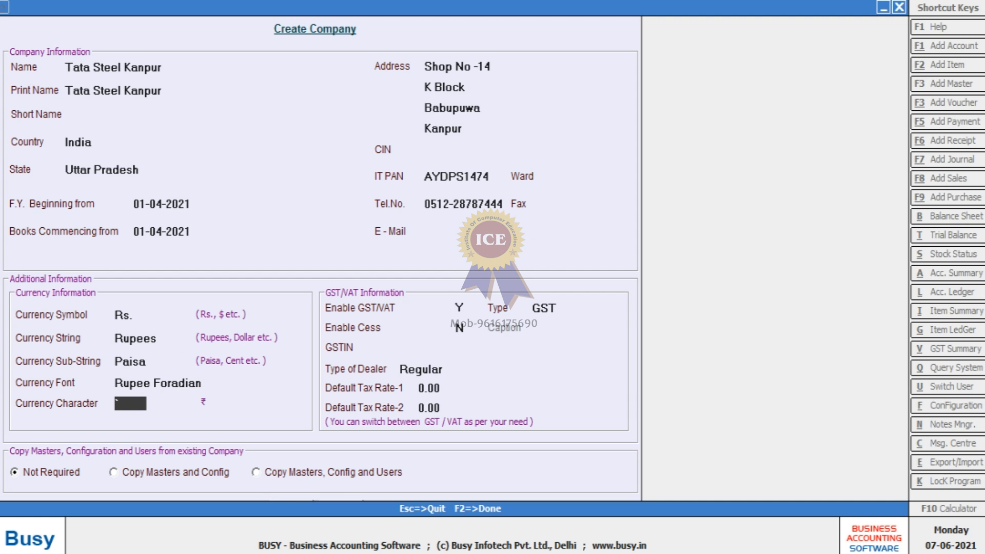
{"action": "key", "text": "Return"}
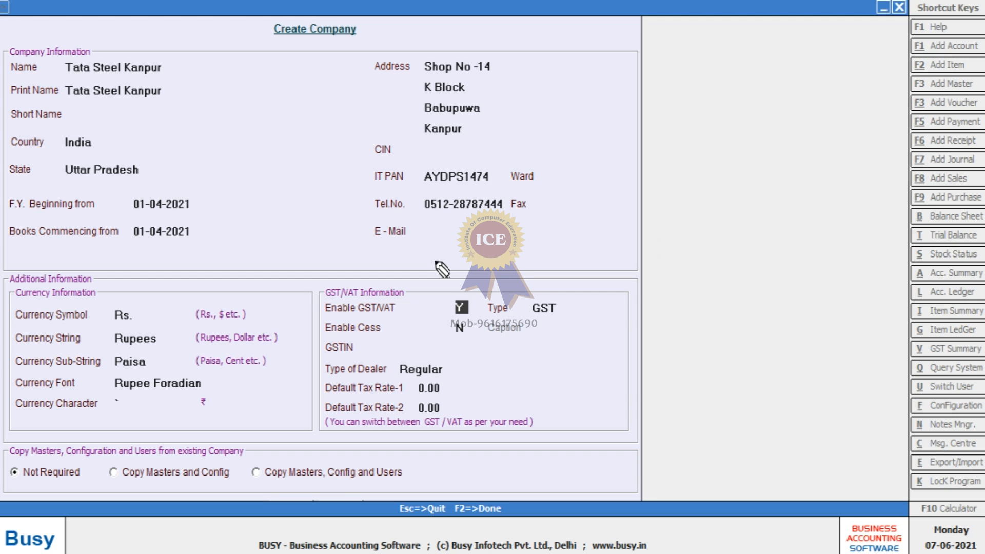
Annotate the GST/VAT section of the form, then clear the annotations.
{"action": "left_click_drag", "start_coordinate": [309, 175], "coordinate": [307, 266]}
{"action": "mouse_move", "coordinate": [349, 191]}
{"action": "left_mouse_down"}
{"action": "mouse_move", "coordinate": [338, 196]}
{"action": "mouse_move", "coordinate": [334, 243]}
{"action": "left_mouse_up"}
{"action": "mouse_move", "coordinate": [387, 116]}
{"action": "left_mouse_down"}
{"action": "mouse_move", "coordinate": [376, 241]}
{"action": "mouse_move", "coordinate": [398, 236]}
{"action": "left_mouse_up"}
{"action": "left_click_drag", "start_coordinate": [376, 188], "coordinate": [409, 165]}
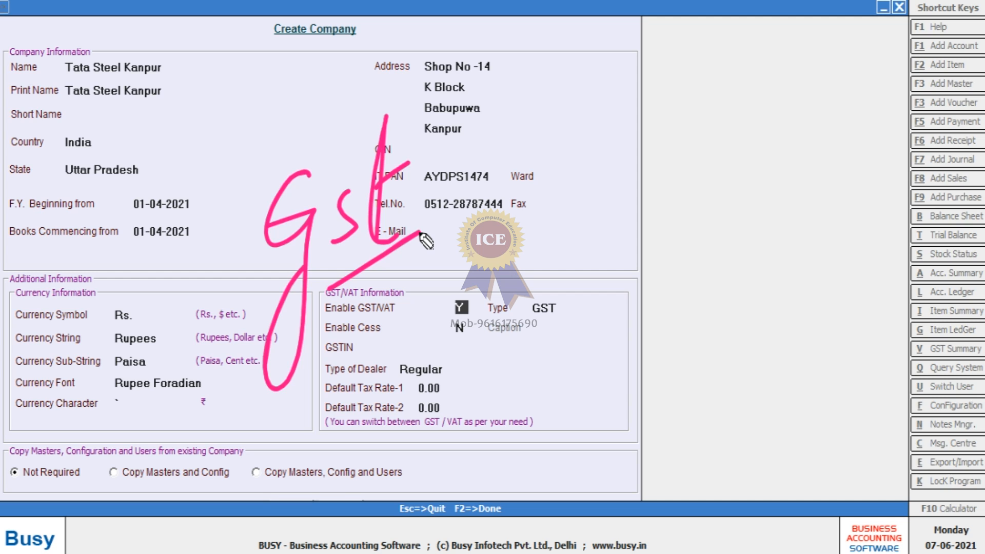
{"action": "mouse_move", "coordinate": [463, 280]}
{"action": "left_mouse_down"}
{"action": "mouse_move", "coordinate": [472, 293]}
{"action": "mouse_move", "coordinate": [505, 270]}
{"action": "left_mouse_up"}
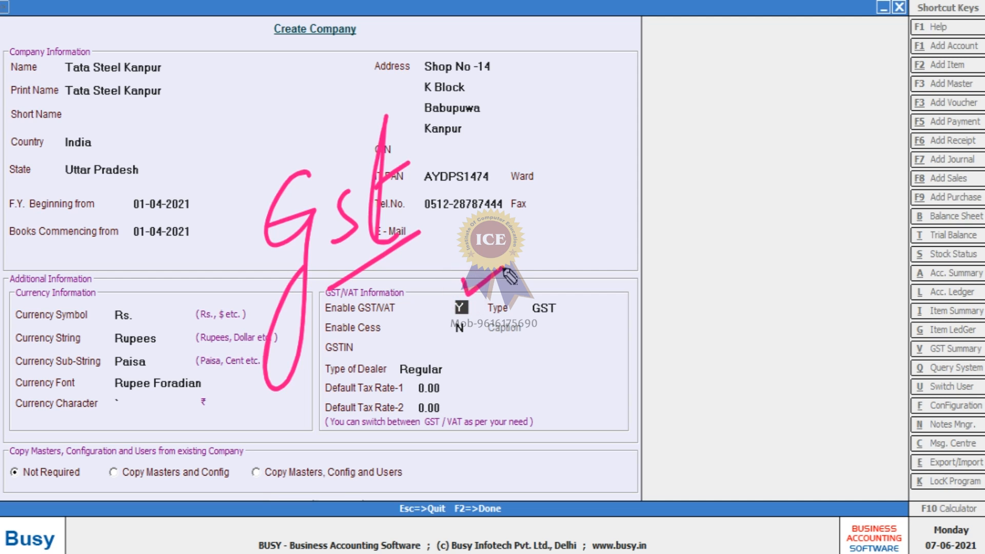
{"action": "mouse_move", "coordinate": [570, 290]}
{"action": "left_mouse_down"}
{"action": "mouse_move", "coordinate": [583, 302]}
{"action": "mouse_move", "coordinate": [568, 293]}
{"action": "mouse_move", "coordinate": [581, 418]}
{"action": "left_mouse_up"}
{"action": "left_click_drag", "start_coordinate": [594, 396], "coordinate": [589, 417]}
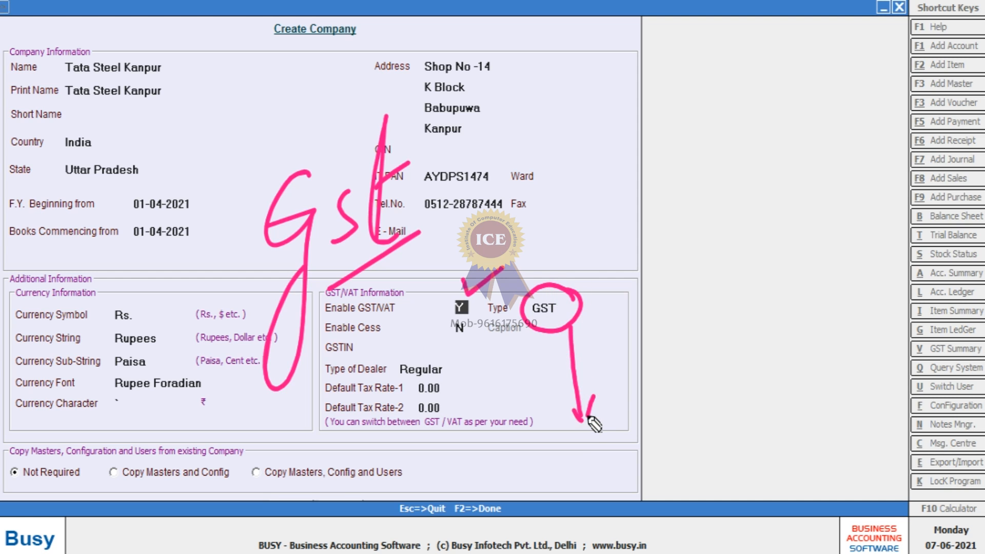
{"action": "key", "text": "Escape"}
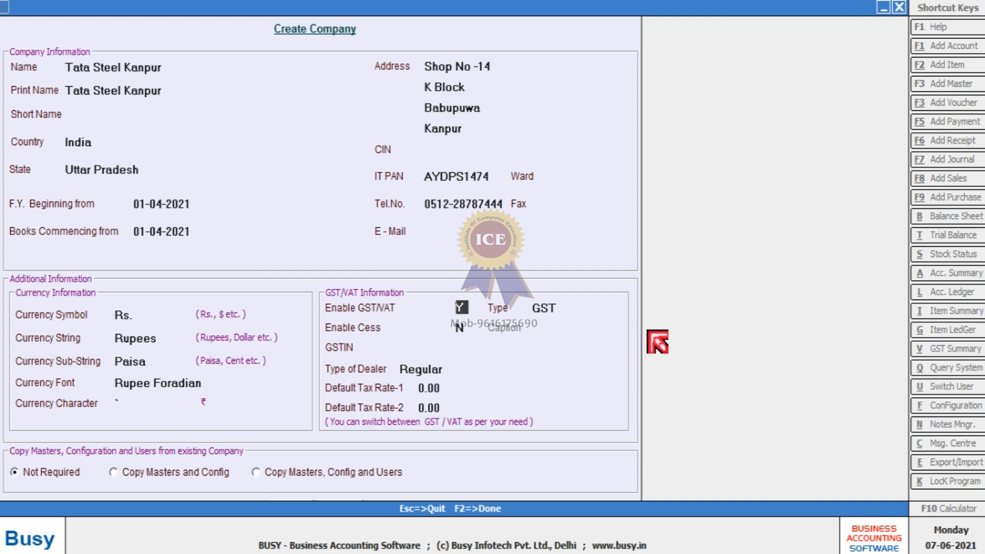
Set currency character to N and Enable GST/VAT to N, then request saving.
{"action": "key", "text": "BackSpace"}
{"action": "type", "text": "N"}
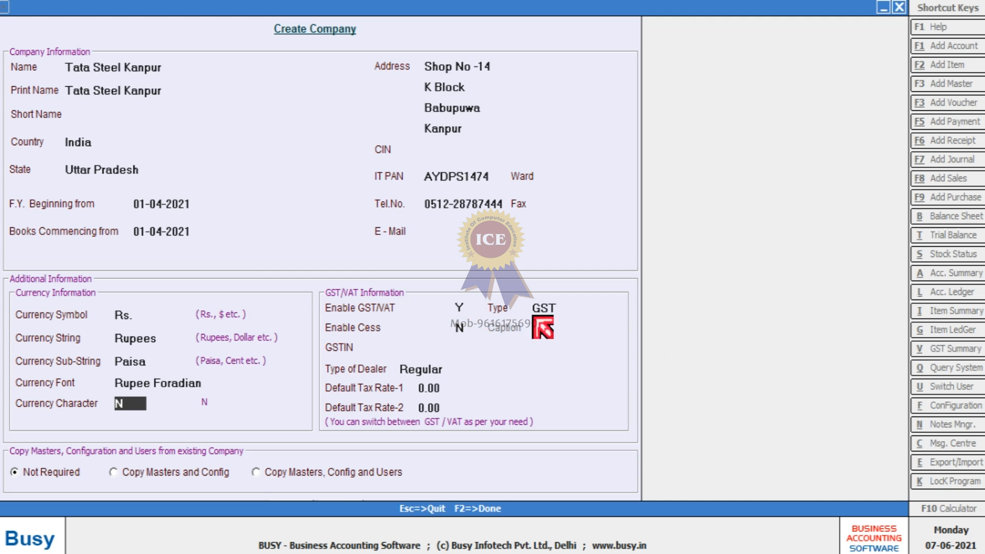
{"action": "key", "text": "Return"}
{"action": "type", "text": "N"}
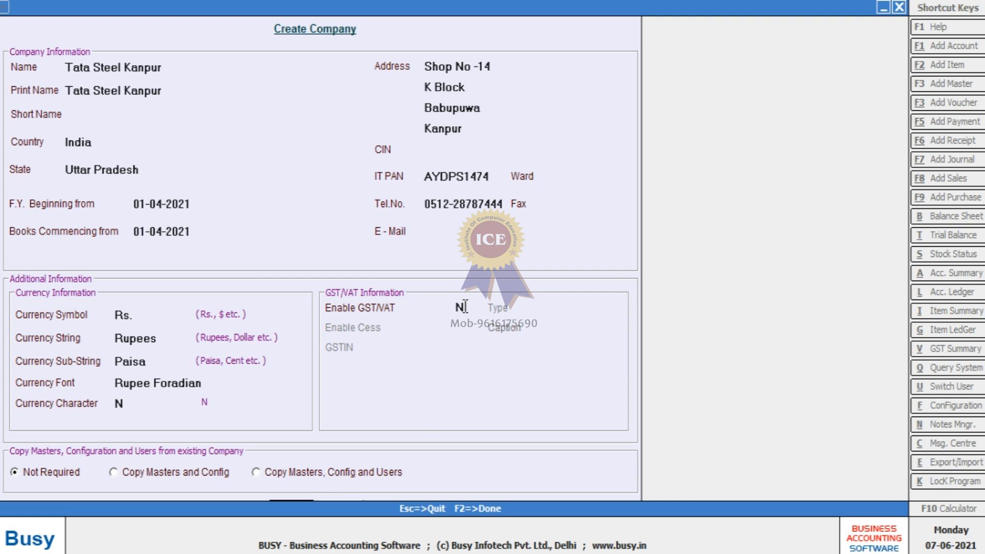
{"action": "key", "text": "Return"}
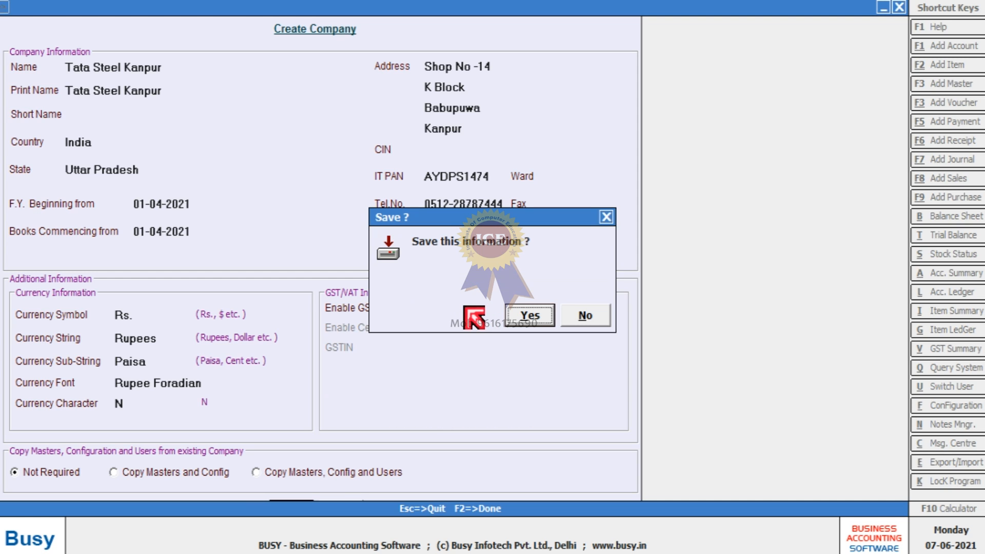
Confirm saving Tata Steel Kanpur and acknowledge the company-created message.
{"action": "left_click", "coordinate": [529, 316]}
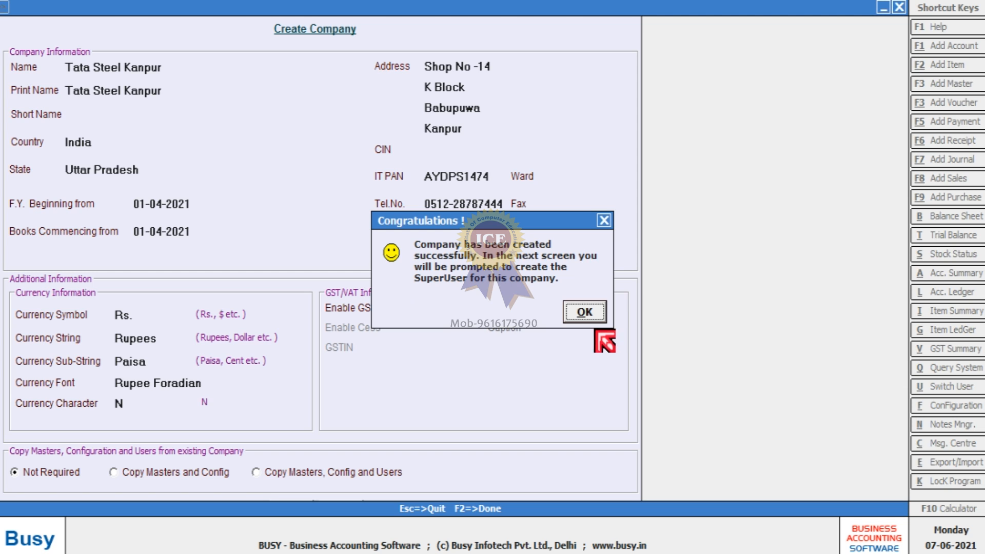
{"action": "left_click", "coordinate": [581, 314]}
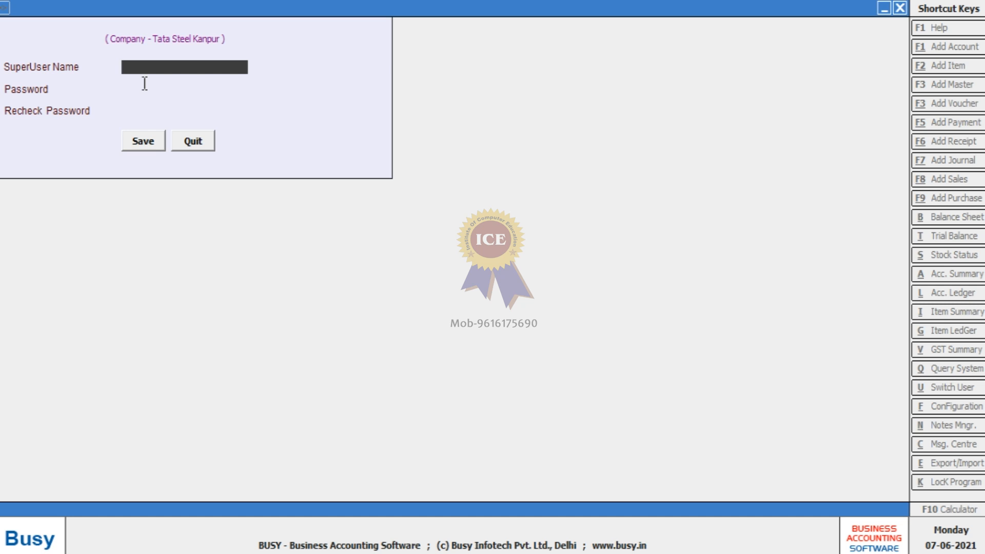
Create the SuperUser with a name and a password entered twice, then save it.
{"action": "key", "text": "Return"}
{"action": "key", "text": "Return"}
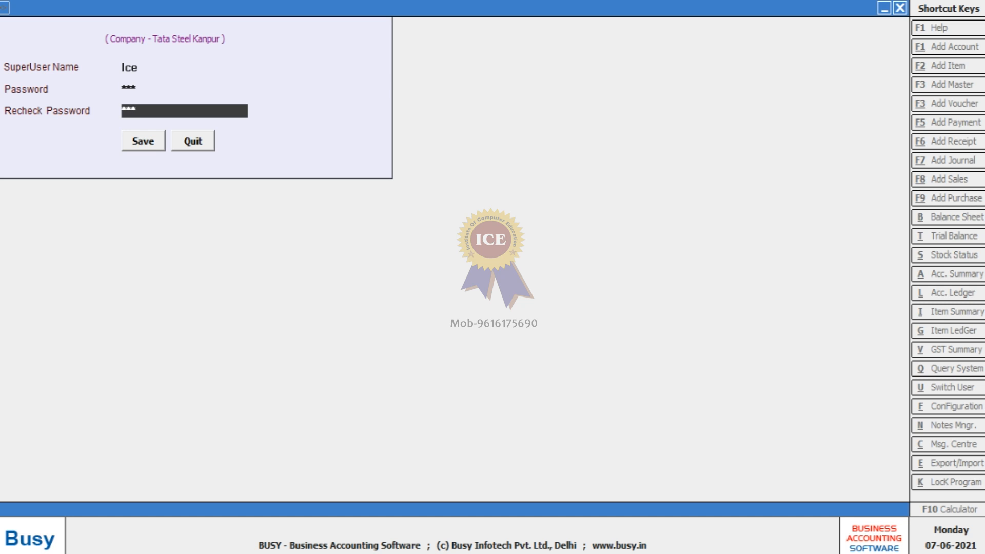
{"action": "key", "text": "Return"}
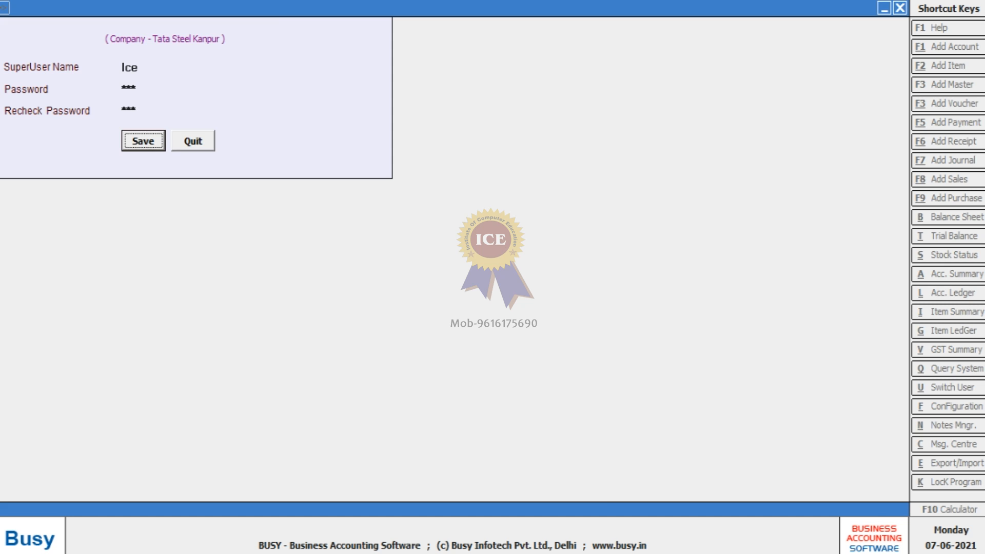
{"action": "key", "text": "Return"}
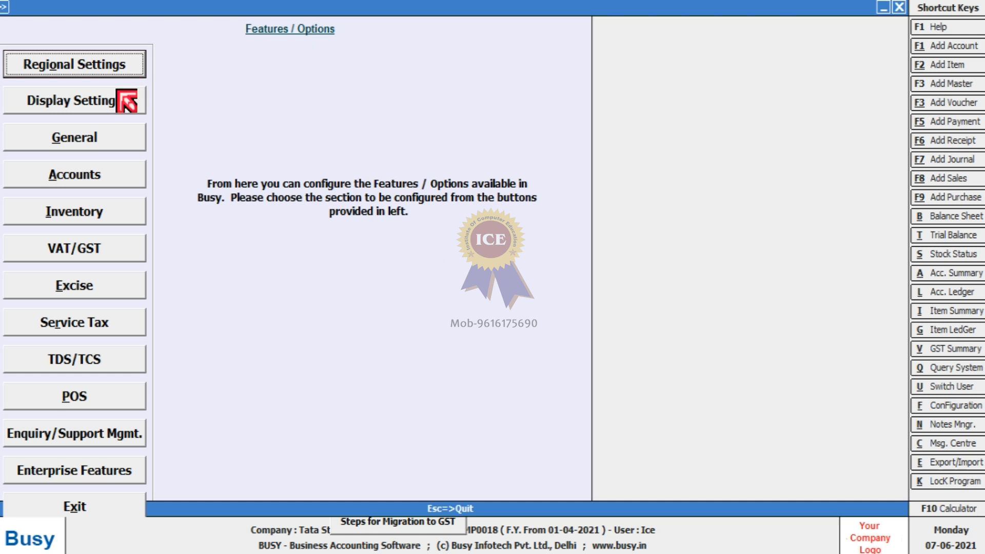
Exit the Features / Options screen and adjust the BUSY window.
{"action": "left_click", "coordinate": [105, 508]}
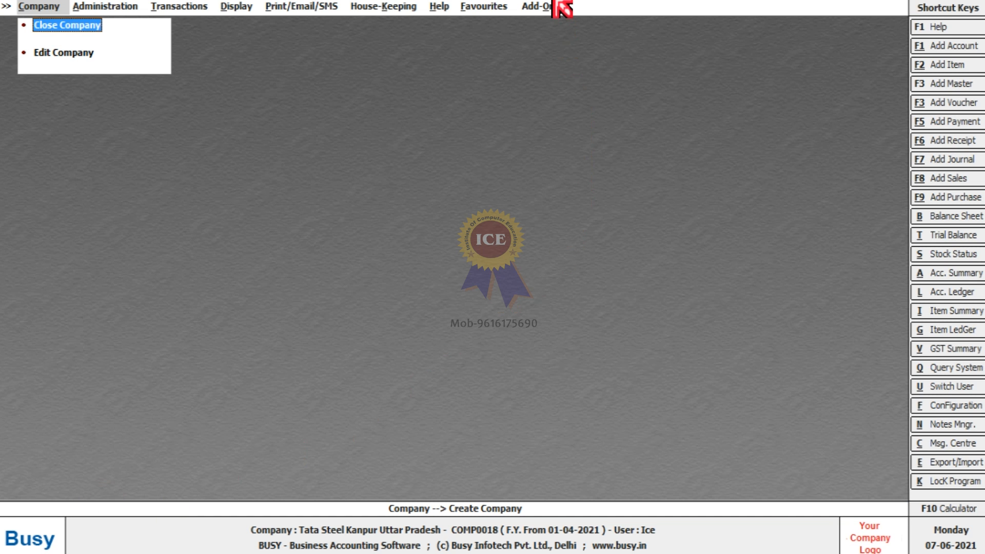
{"action": "left_click", "coordinate": [554, 0]}
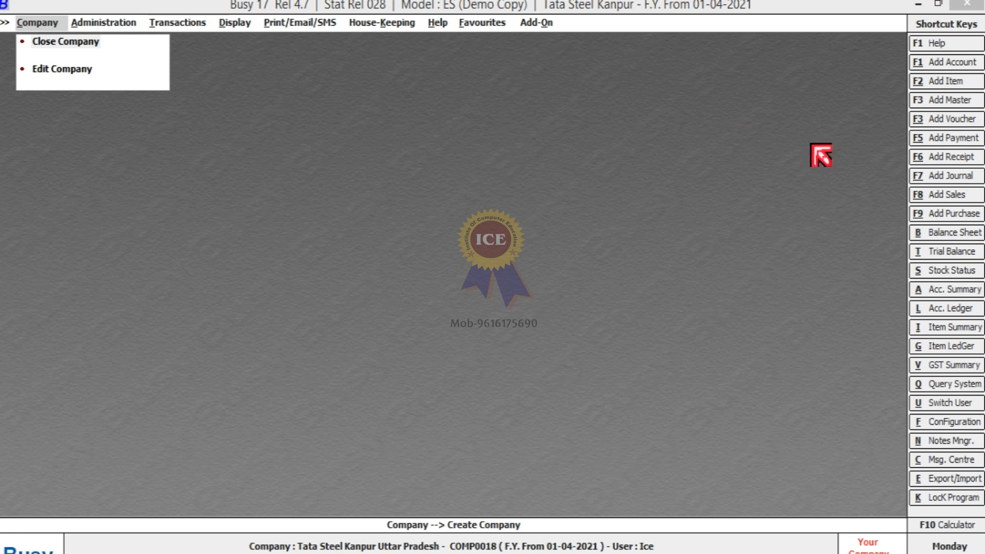
{"action": "left_click", "coordinate": [548, 20]}
{"action": "mouse_move", "coordinate": [549, 19]}
{"action": "left_mouse_down"}
{"action": "mouse_move", "coordinate": [739, 17]}
{"action": "mouse_move", "coordinate": [702, 26]}
{"action": "mouse_move", "coordinate": [655, 19]}
{"action": "mouse_move", "coordinate": [651, 193]}
{"action": "mouse_move", "coordinate": [665, 170]}
{"action": "left_mouse_up"}
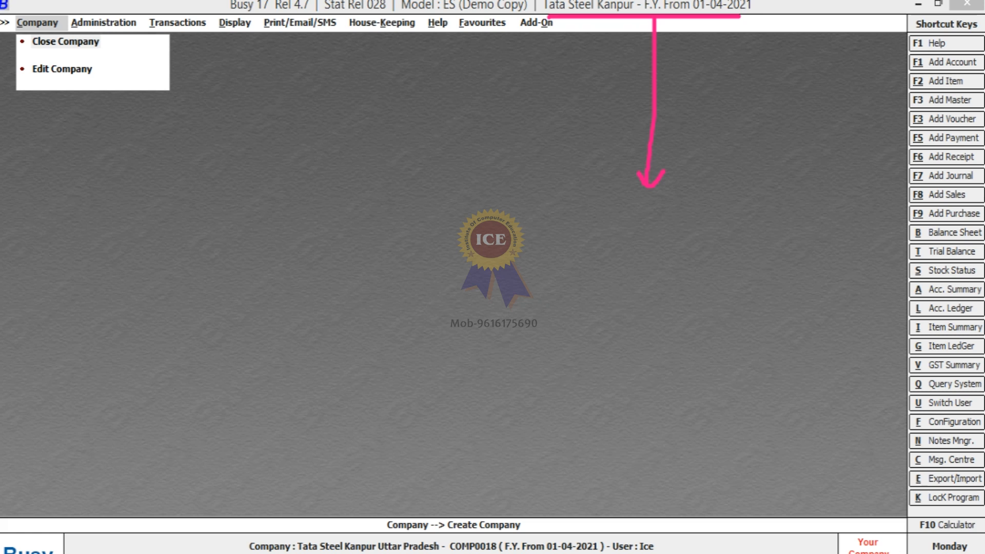
Browse the Administration, Transactions, Display and Print/Email/SMS menus, ending on the Company menu.
{"action": "left_click", "coordinate": [104, 24]}
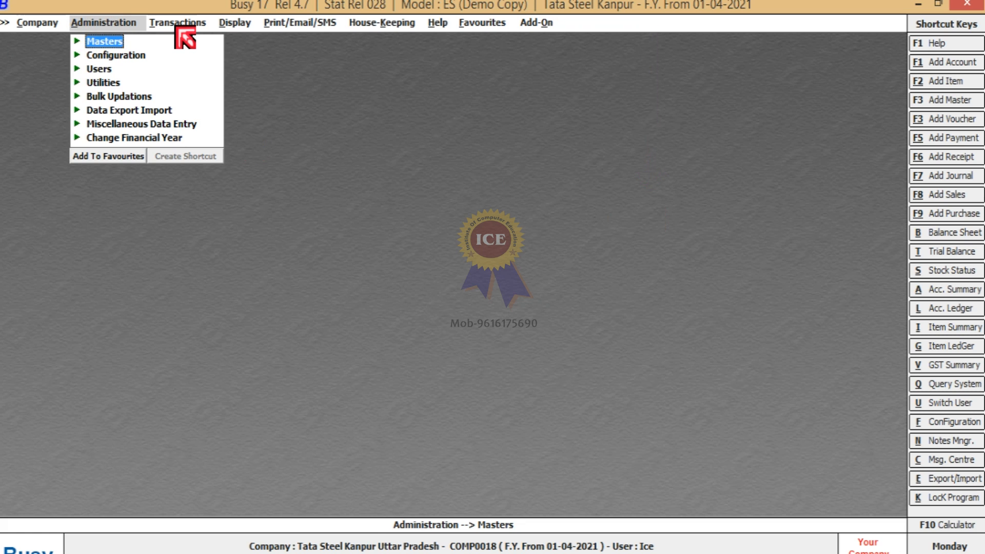
{"action": "left_click", "coordinate": [178, 23]}
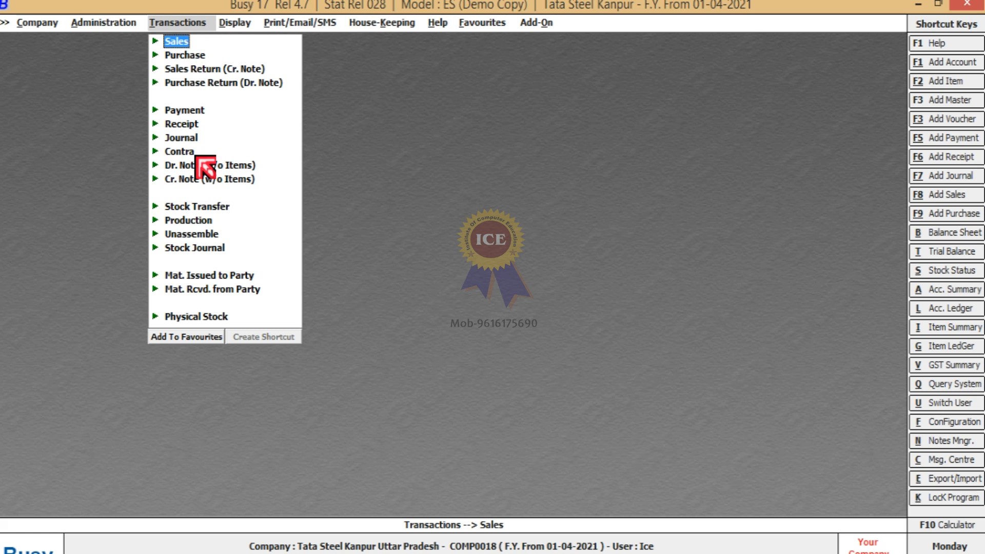
{"action": "left_click", "coordinate": [235, 24]}
{"action": "left_click", "coordinate": [288, 26]}
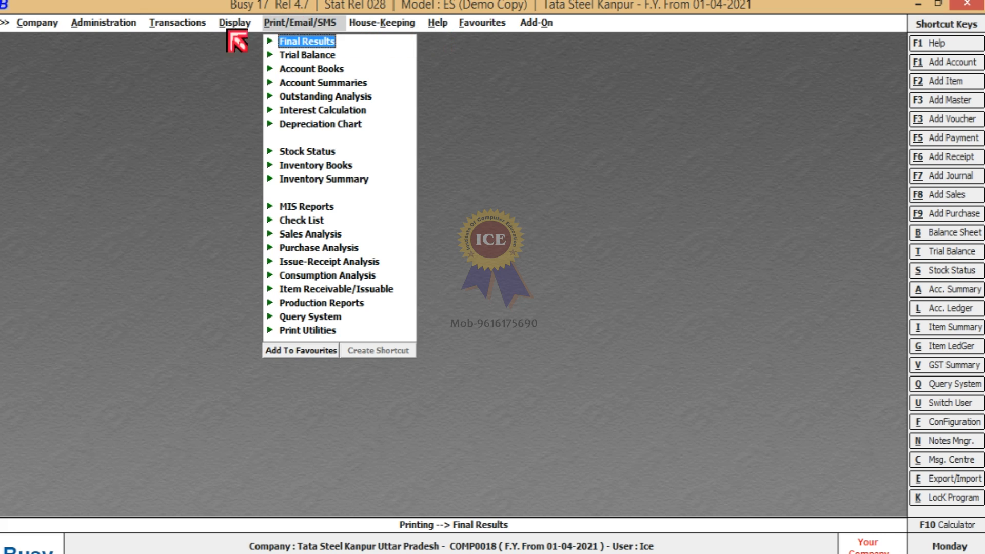
{"action": "left_click", "coordinate": [156, 25]}
{"action": "left_click", "coordinate": [117, 23]}
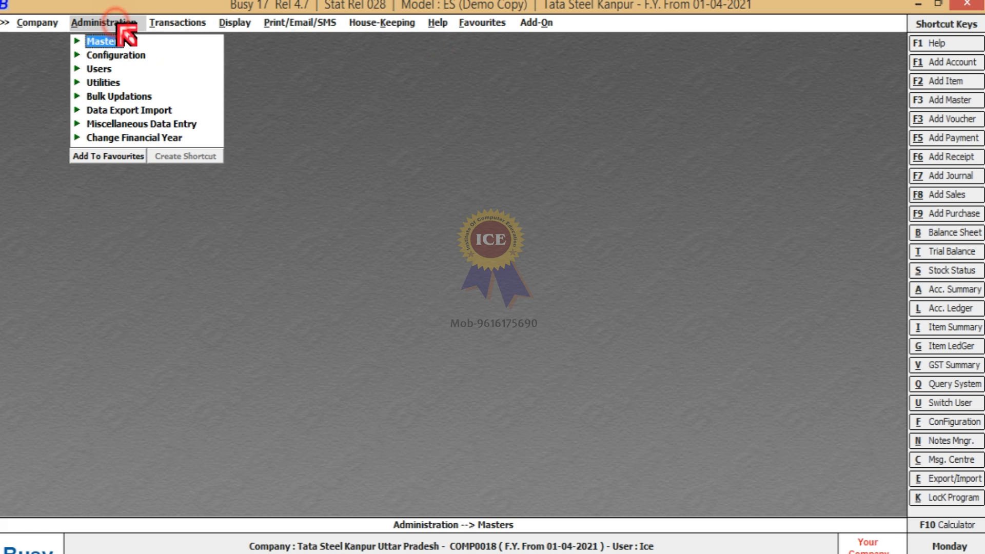
{"action": "left_click", "coordinate": [47, 23]}
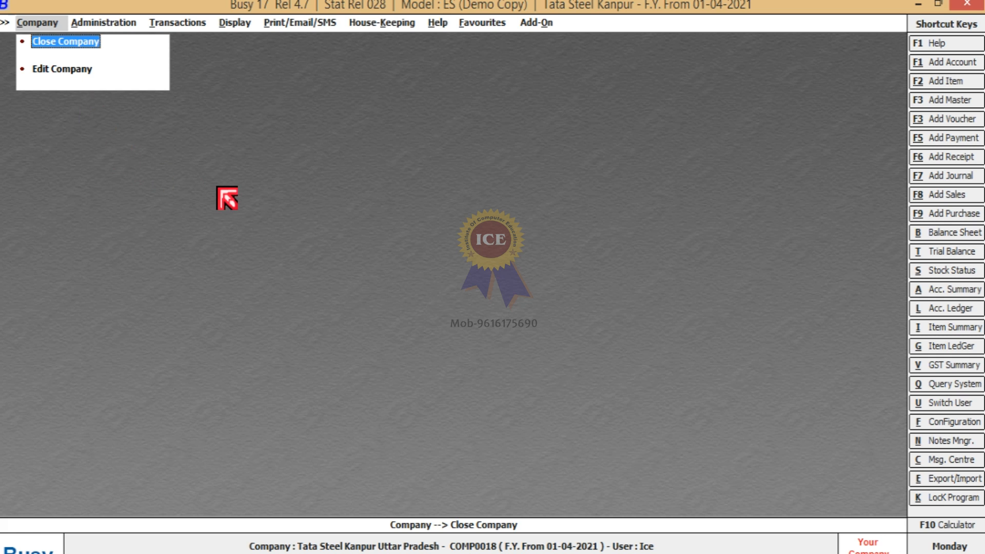
Close Tata Steel Kanpur, exit BUSY, and relaunch Busy 17 in demo mode past the security warning.
{"action": "left_click", "coordinate": [45, 41]}
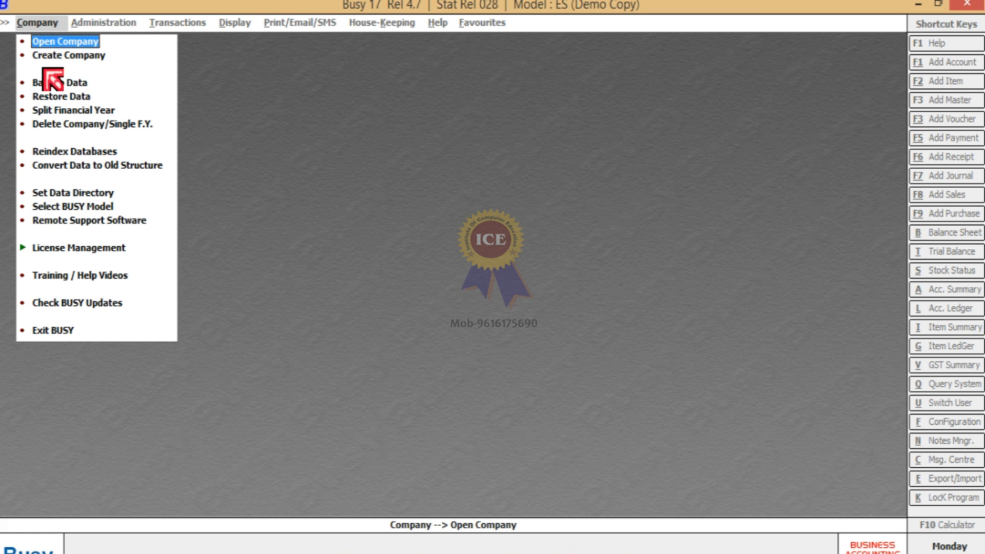
{"action": "left_click", "coordinate": [61, 331]}
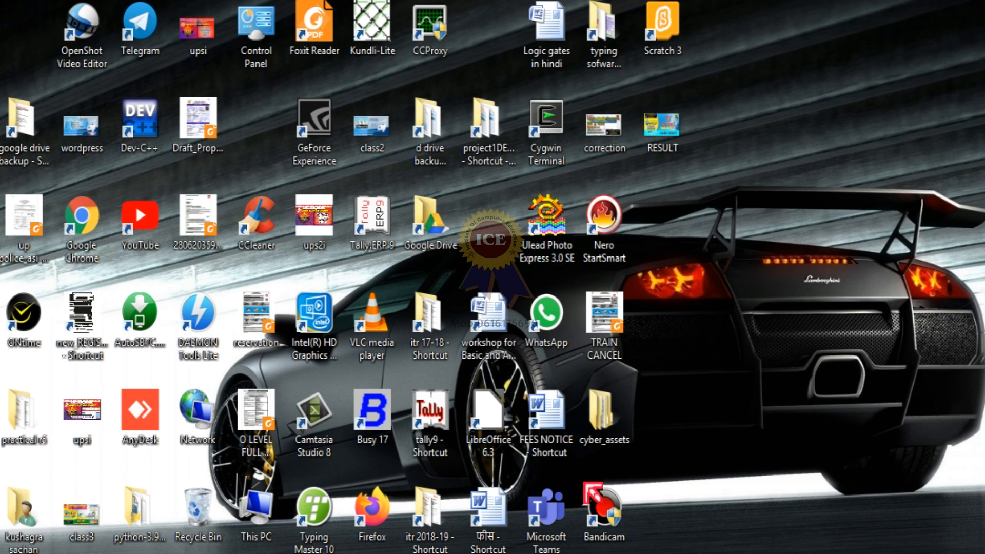
{"action": "double_click", "coordinate": [362, 419]}
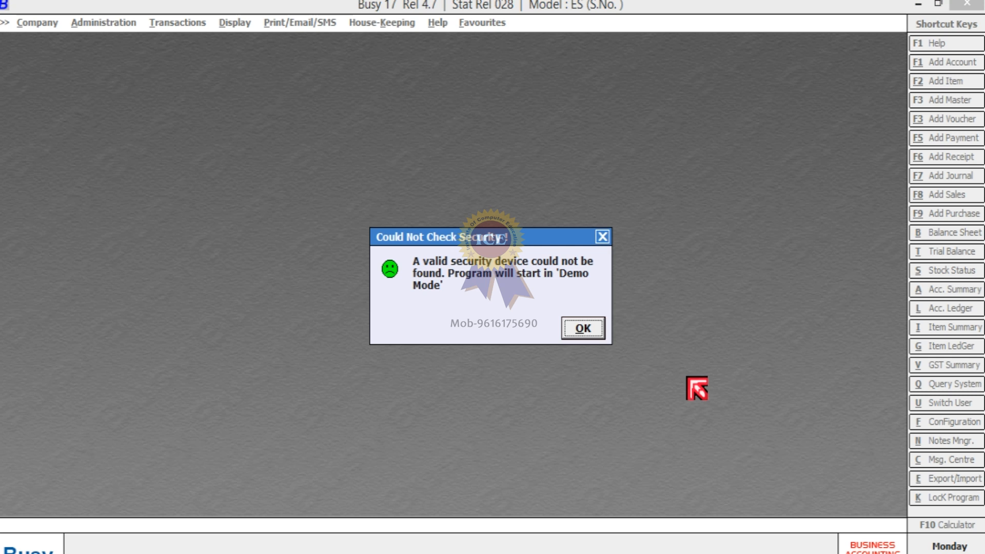
{"action": "left_click", "coordinate": [589, 330]}
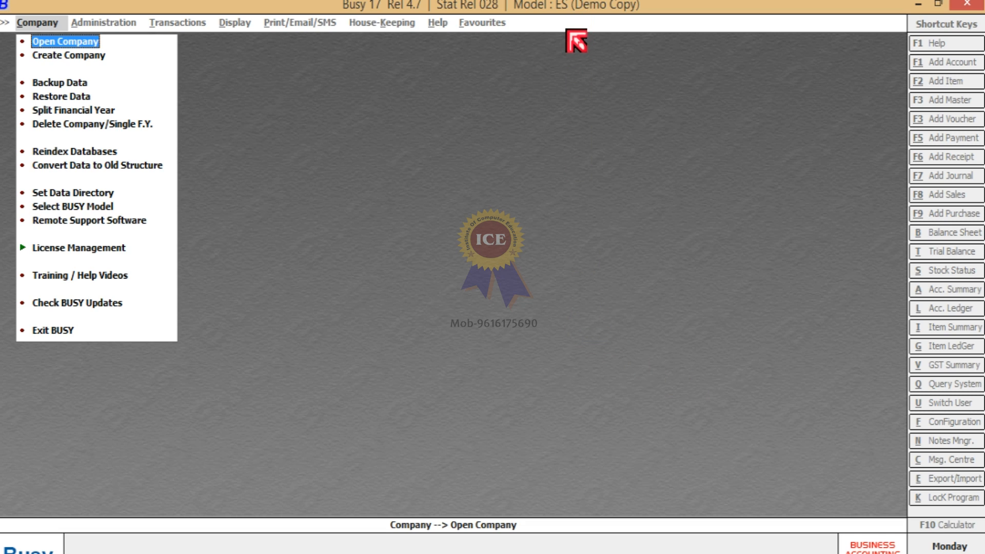
Open Tata Steel Kanpur from the company list and log in with the SuperUser's user name.
{"action": "left_click", "coordinate": [76, 43]}
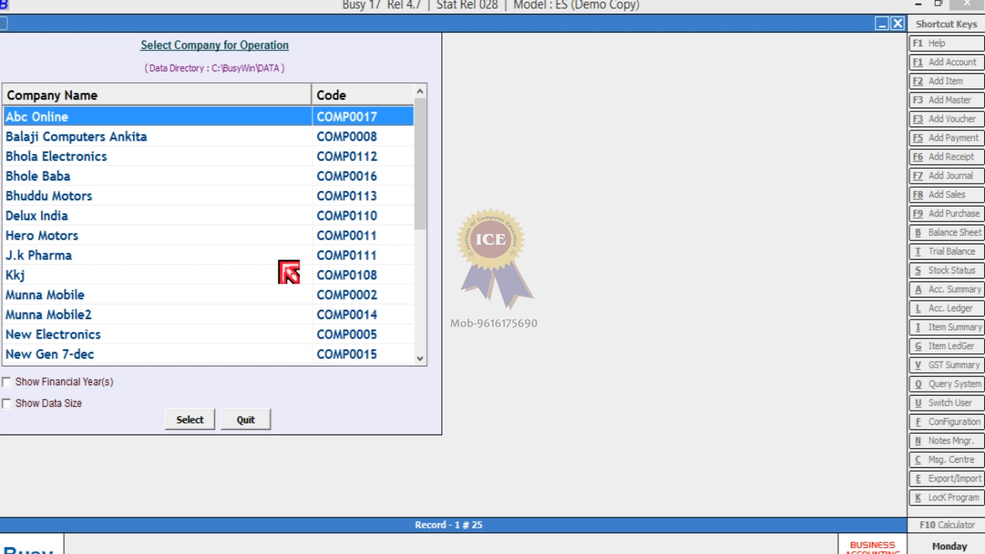
{"action": "key", "text": "t"}
{"action": "key", "text": "Down"}
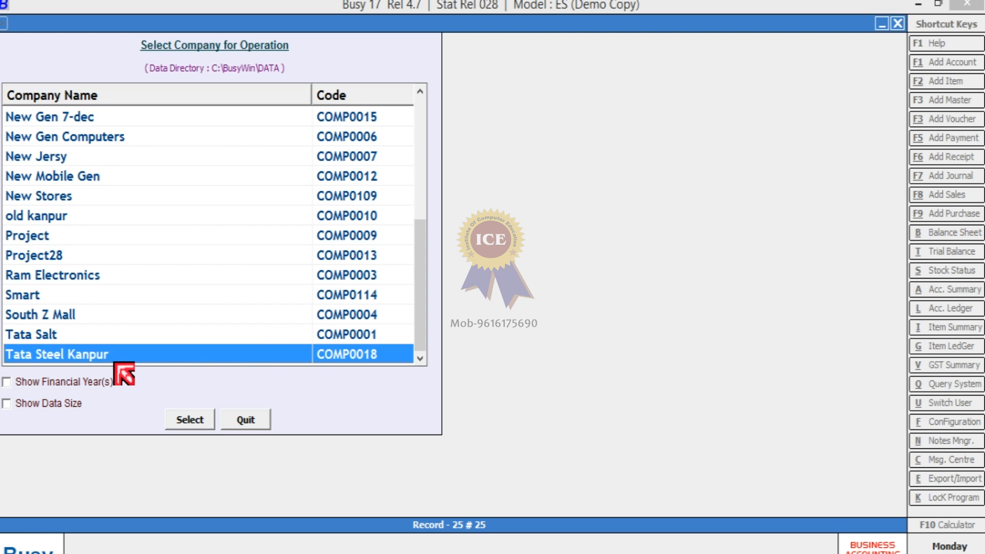
{"action": "left_click", "coordinate": [204, 426]}
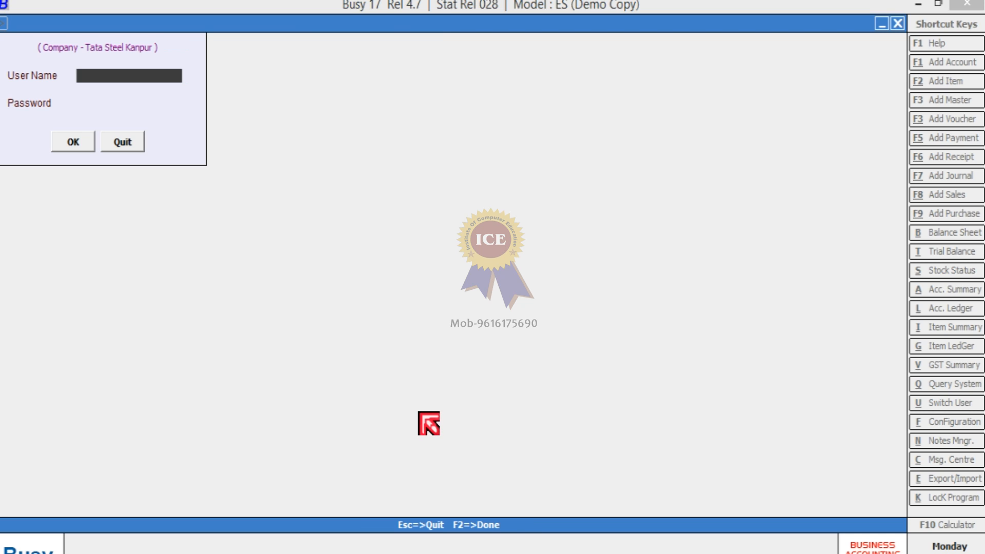
{"action": "type", "text": "Ice"}
{"action": "key", "text": "Return"}
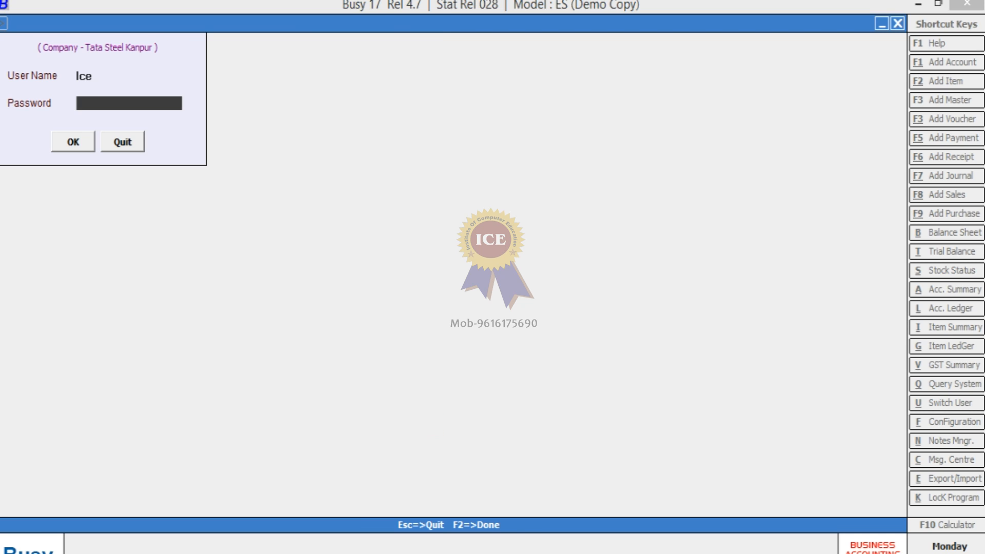
{"action": "key", "text": "Return"}
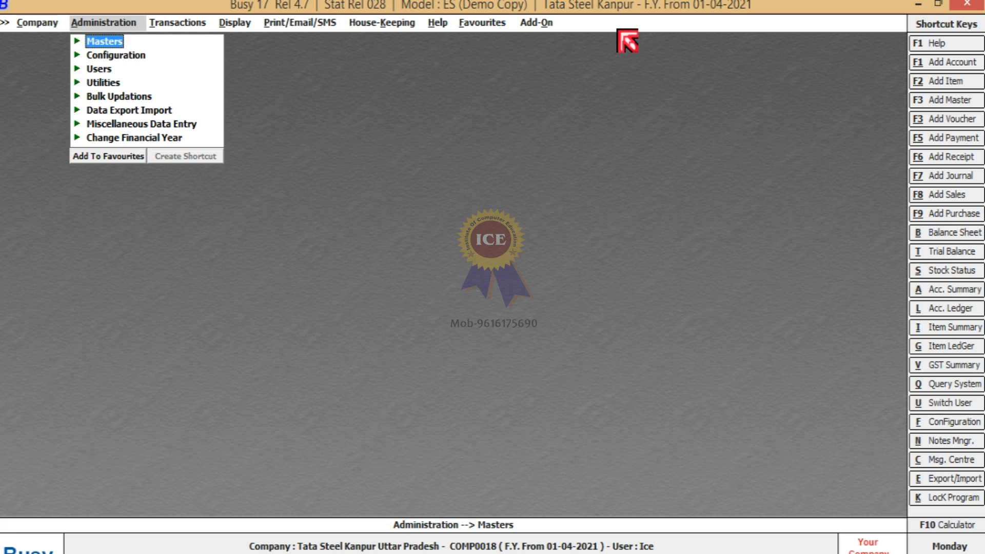
Review Tata Steel Kanpur in Modify Company, quit without changes, then close the company.
{"action": "left_click", "coordinate": [45, 23]}
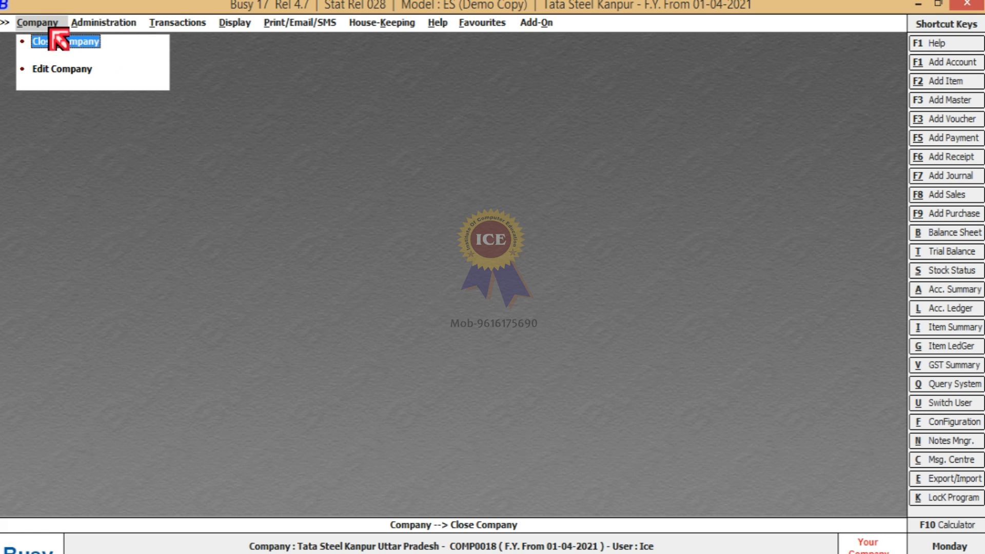
{"action": "left_click", "coordinate": [61, 72]}
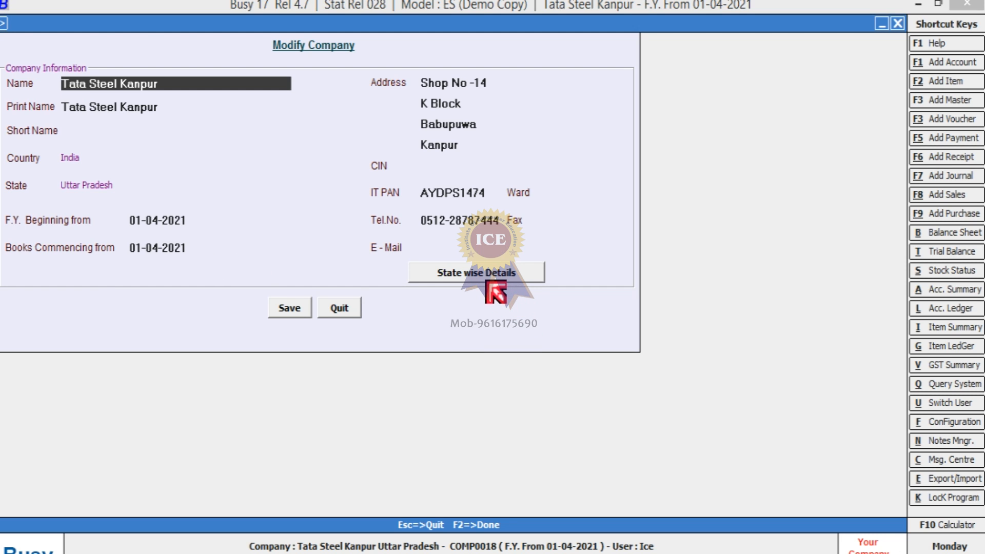
{"action": "left_click", "coordinate": [336, 311]}
{"action": "left_click", "coordinate": [51, 41]}
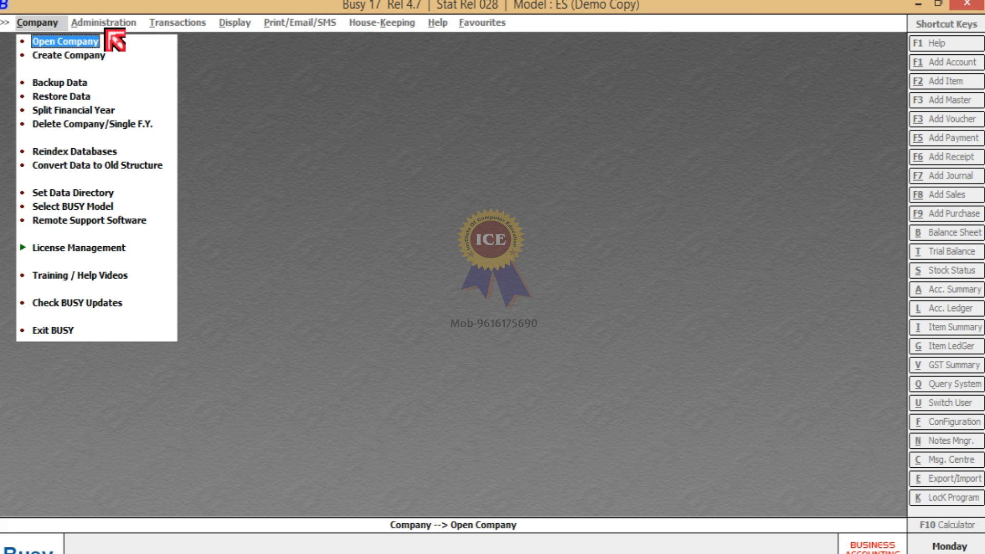
Exit BUSY and view the Accounting Fundamental notes image in Picture Manager.
{"action": "left_click", "coordinate": [51, 332]}
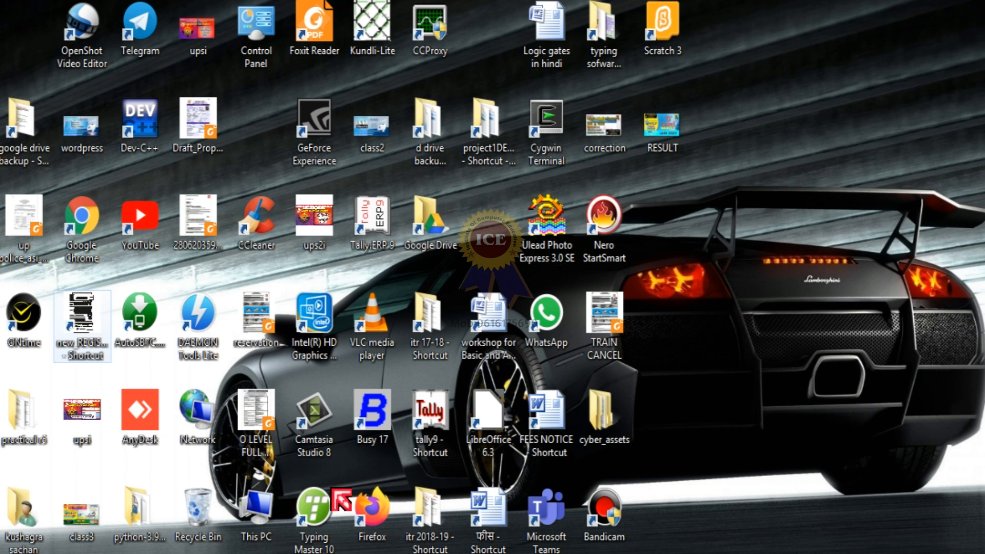
{"action": "left_click", "coordinate": [610, 552]}
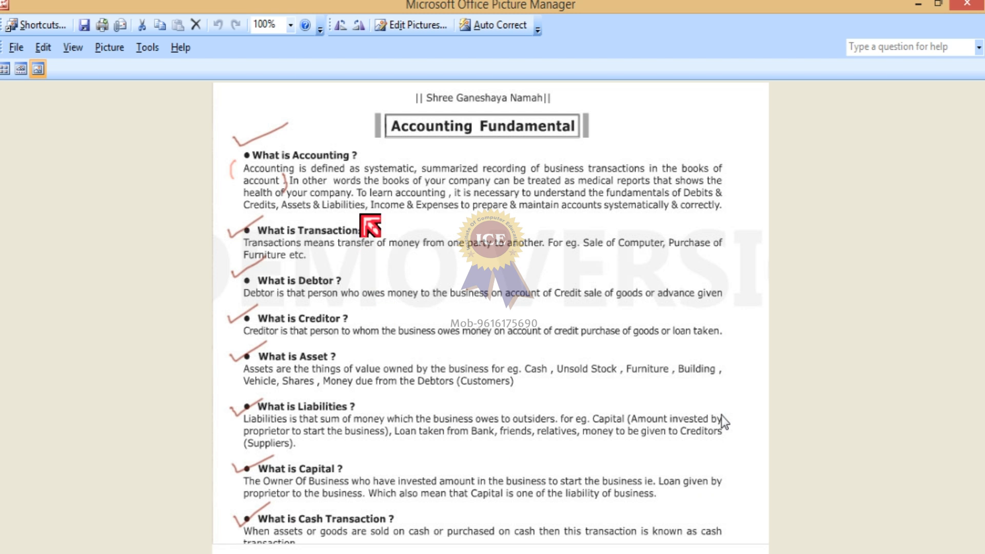